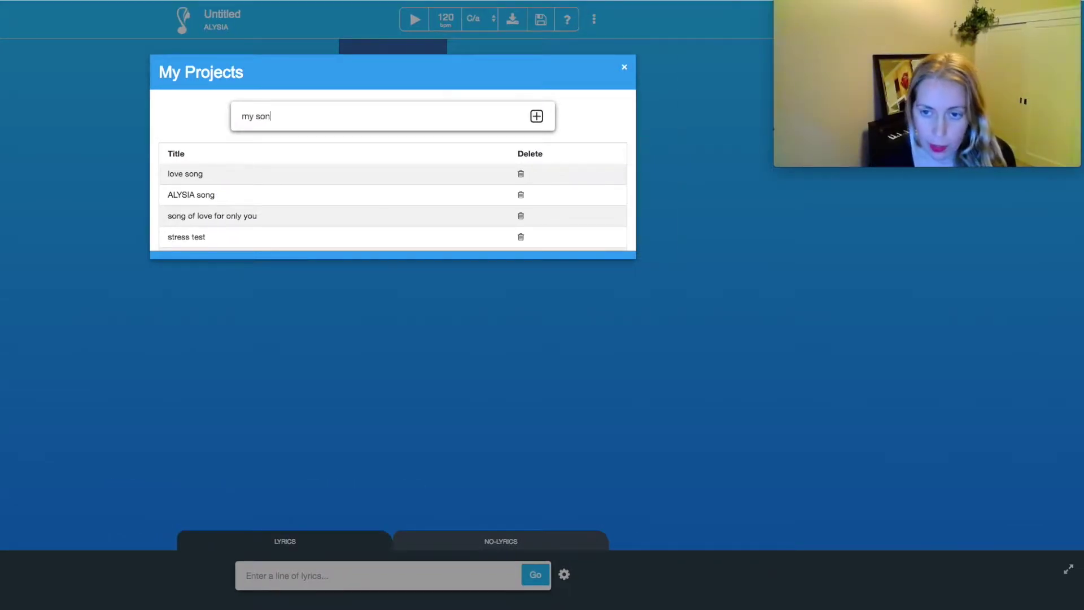
Step: Create a new project named "my song" and open its first empty melody slot
text(g)
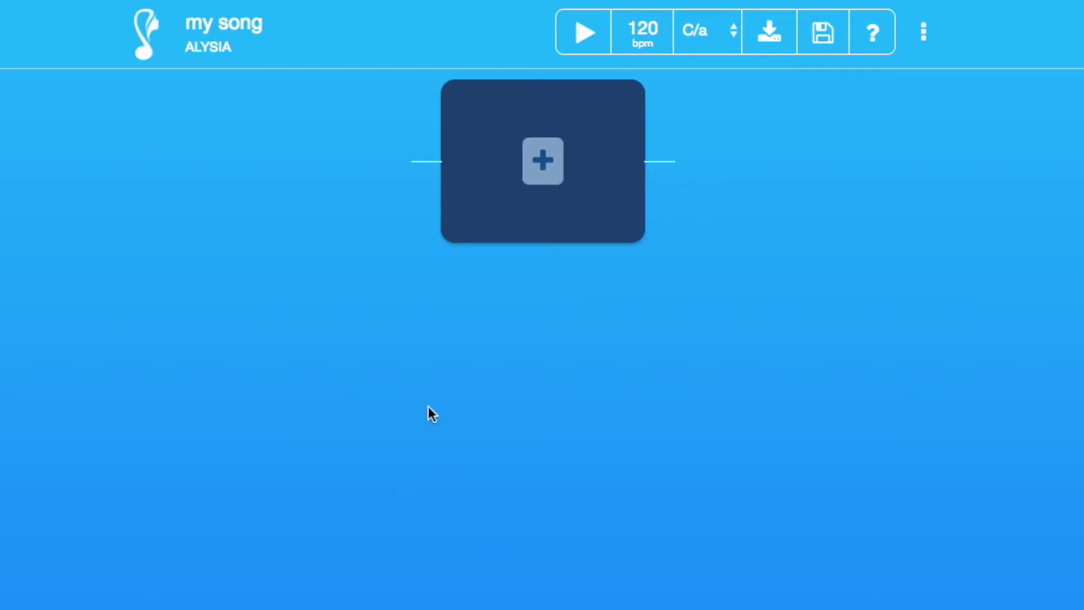
click(573, 148)
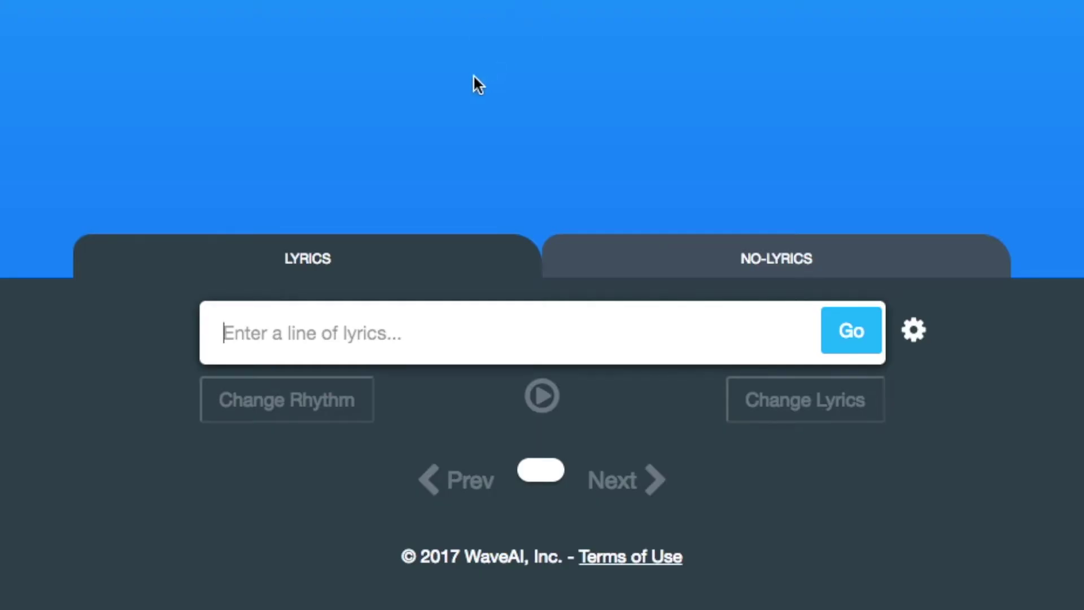
Step: Generate melodies with lyrics for the line "music makes the world go round"
click(827, 265)
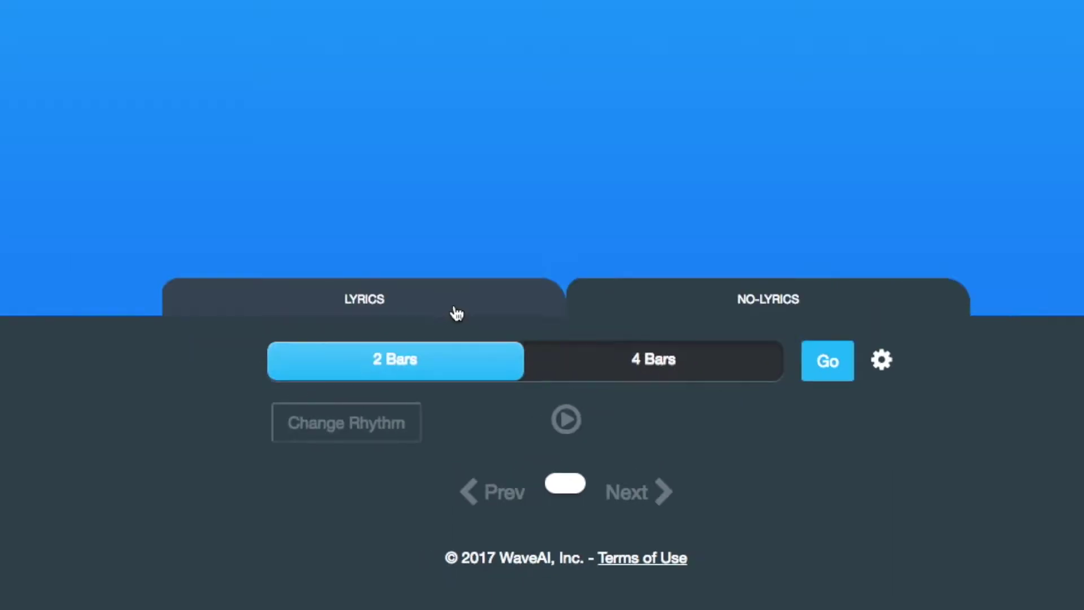
click(420, 305)
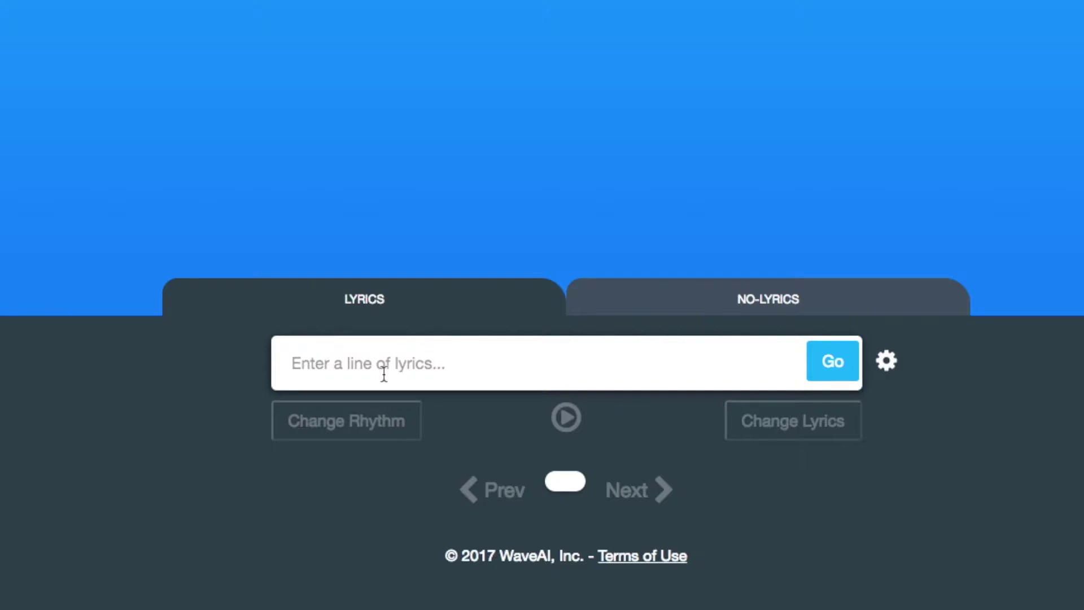
text(music makes )
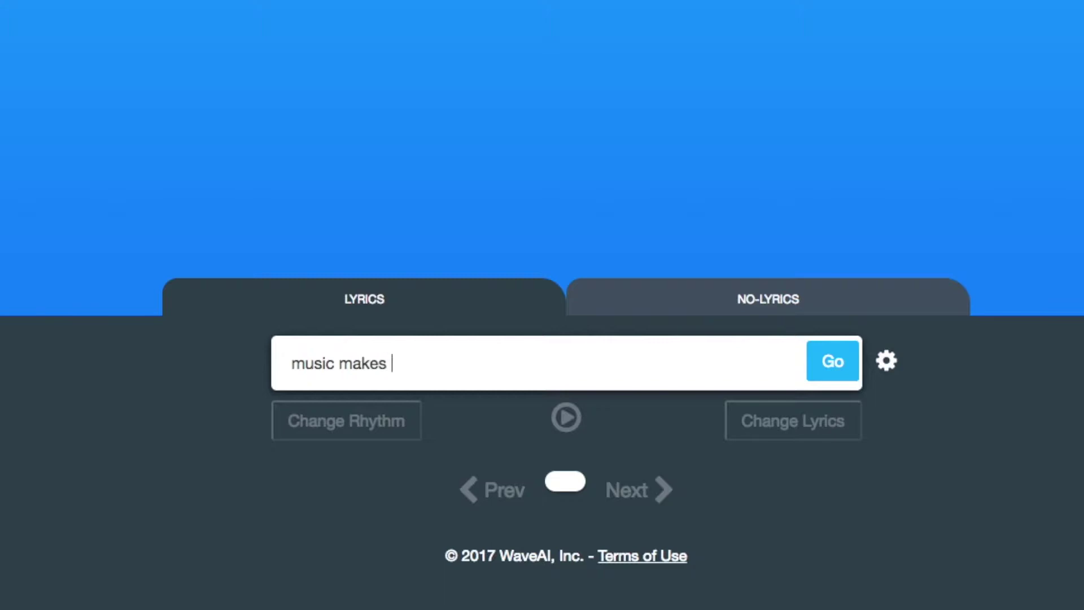
text(the world go round)
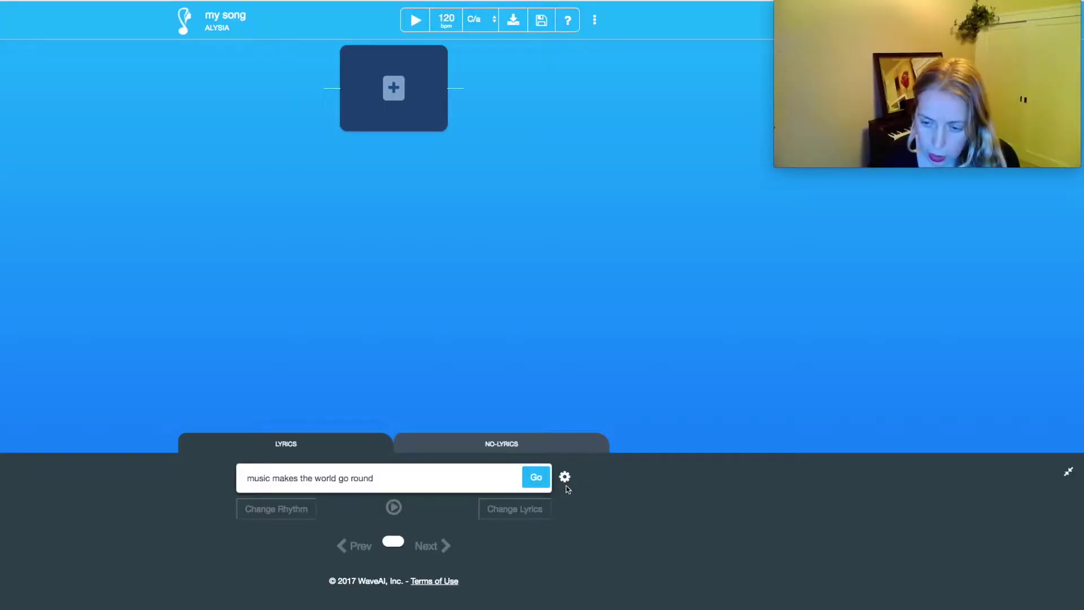
click(536, 477)
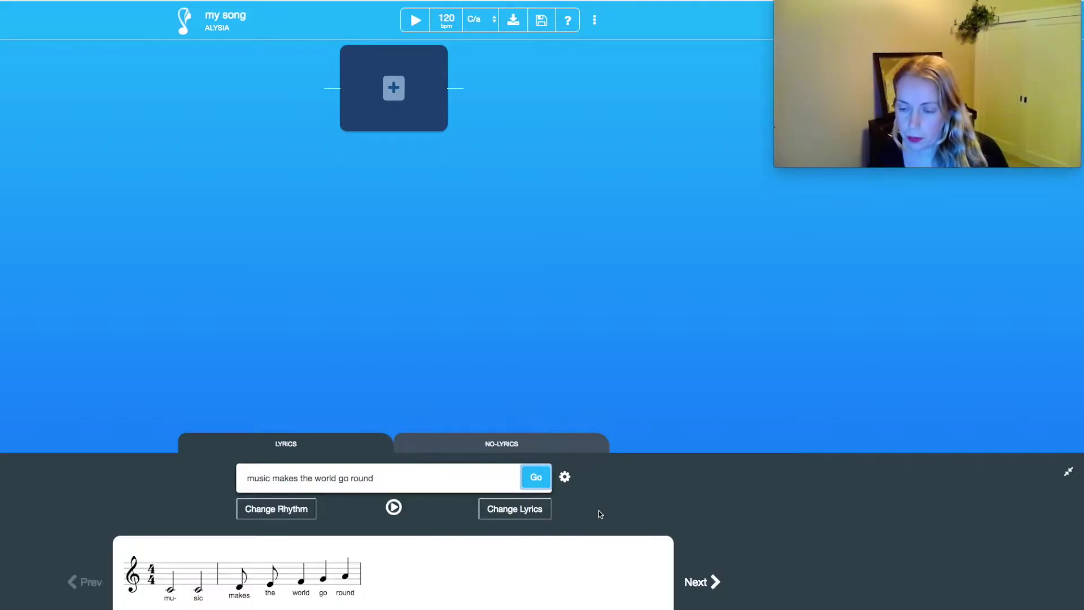
Step: Set the song tempo to 140 bpm and preview the next melody suggestion for the lyric line
scroll(545, 545, down, 2)
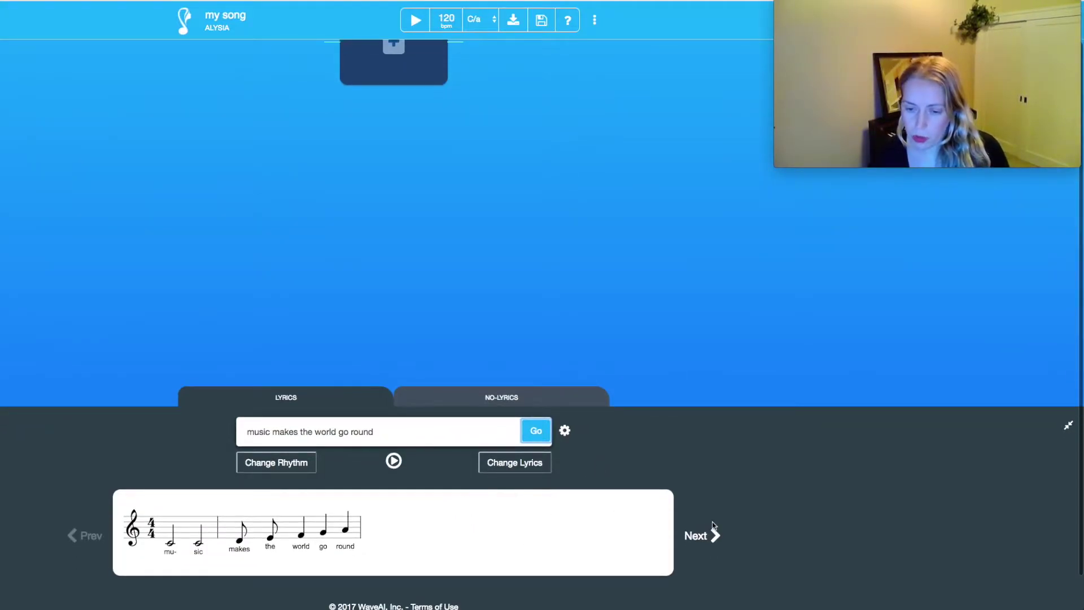
click(700, 535)
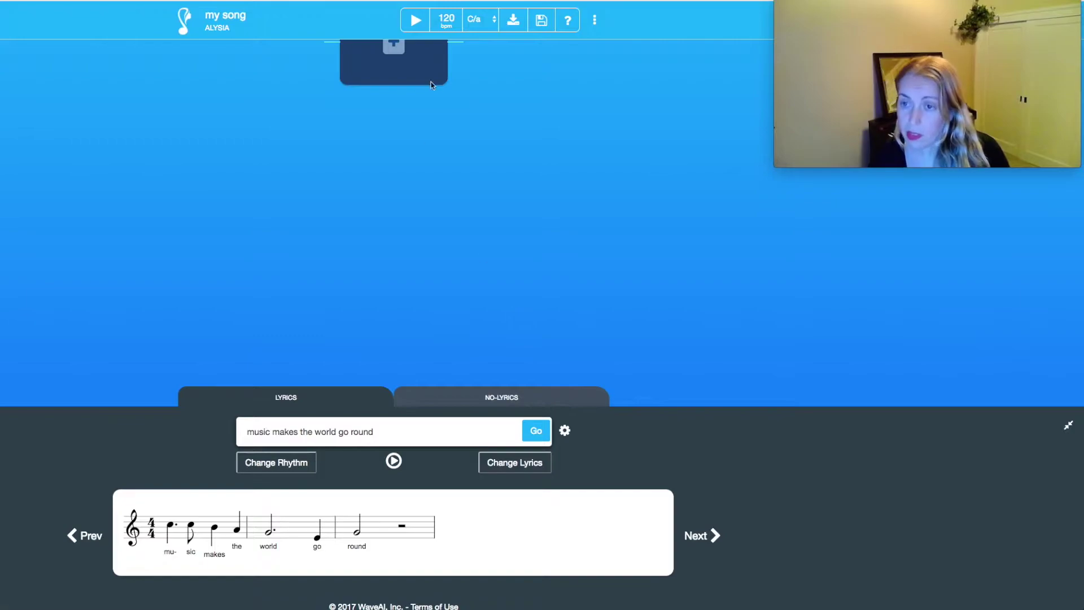
double_click(451, 17)
text(140)
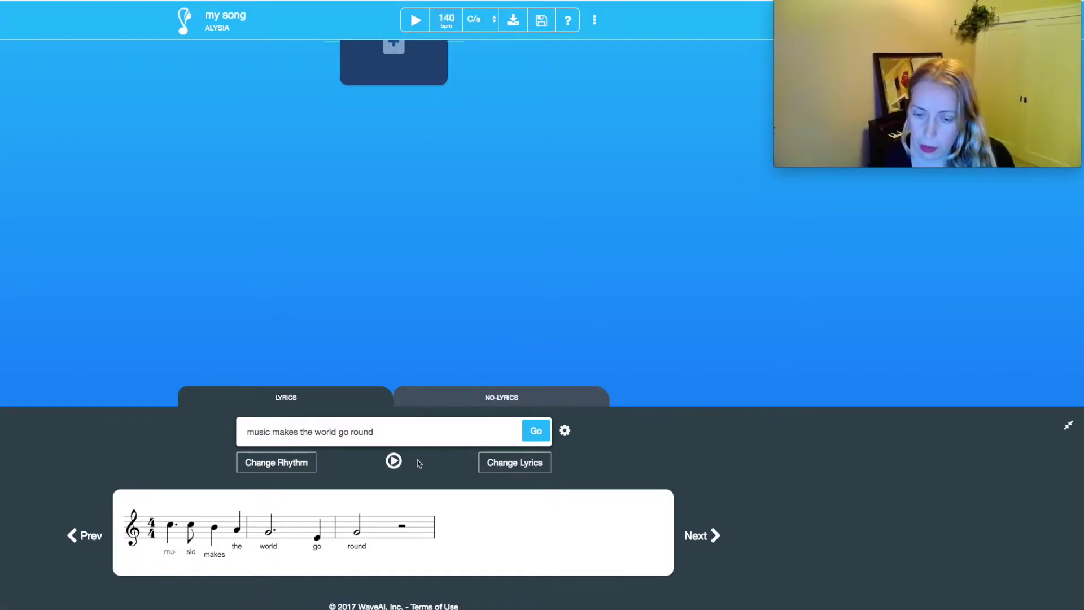
click(394, 460)
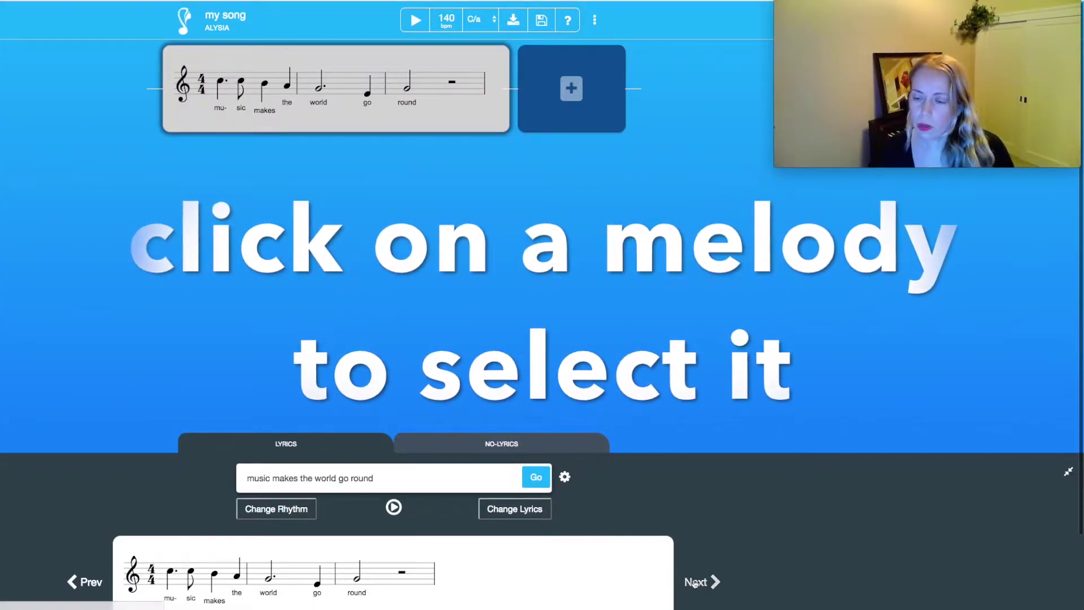
Step: Browse further melody suggestions, put the two-bar version of the lyric line into the first slot, and deselect it
click(695, 582)
click(694, 582)
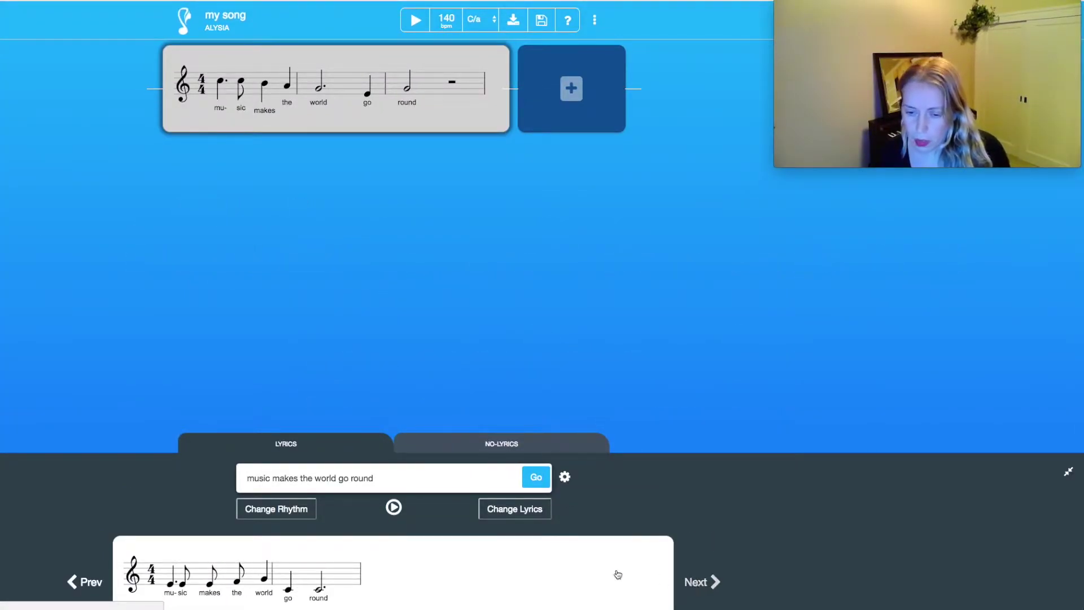
scroll(605, 571, down, 1)
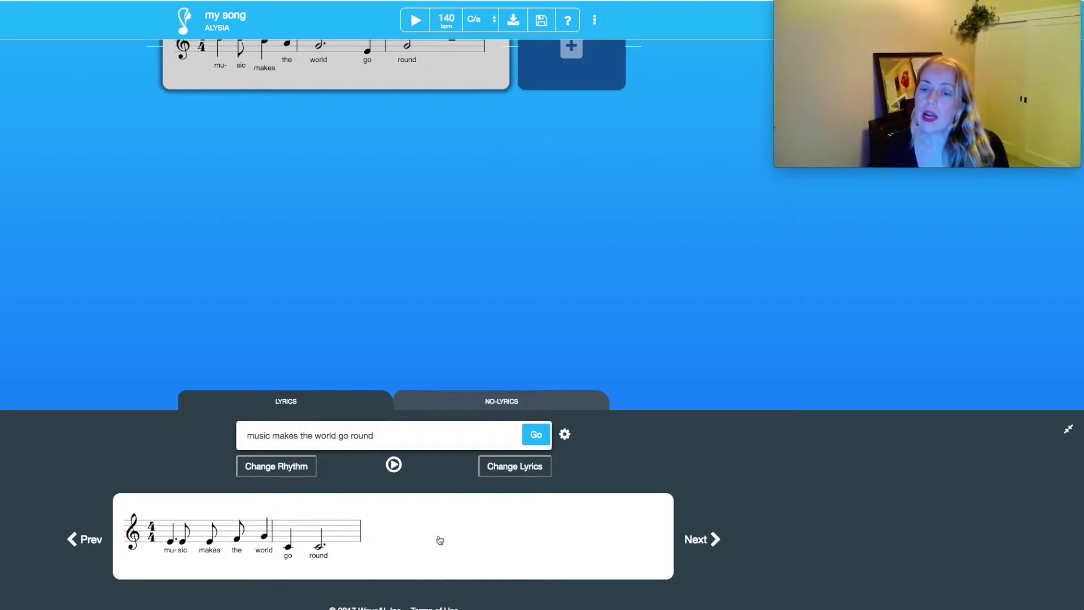
scroll(364, 257, up, 2)
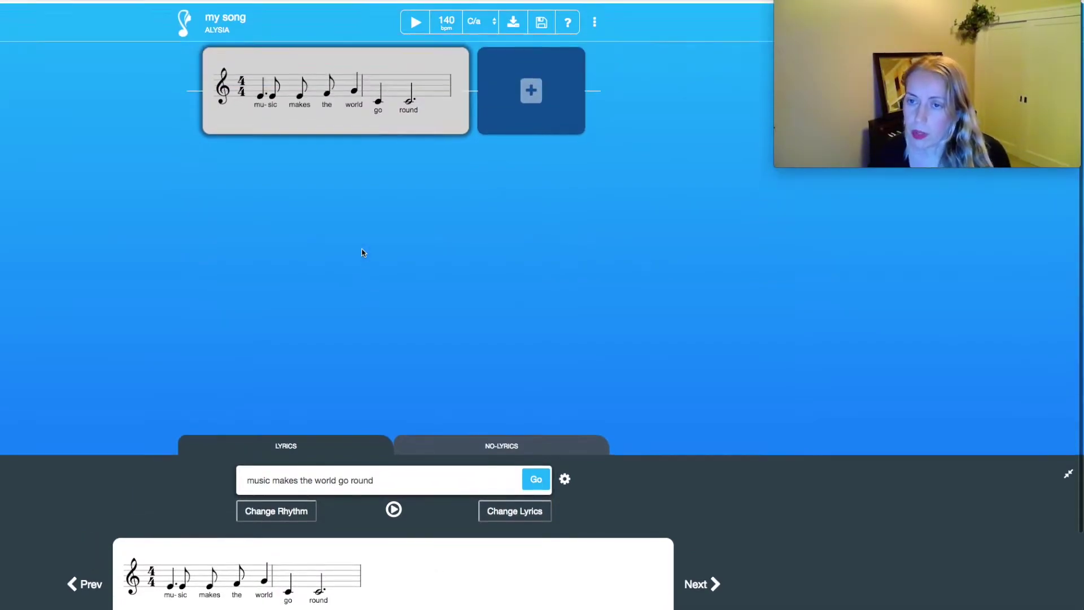
scroll(429, 346, down, 3)
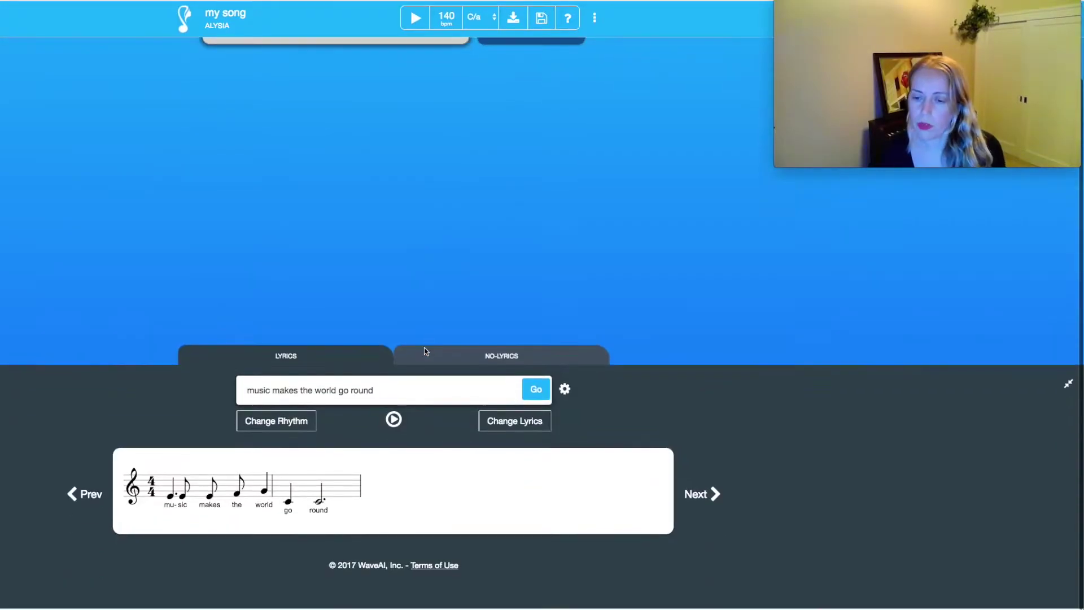
scroll(320, 169, up, 3)
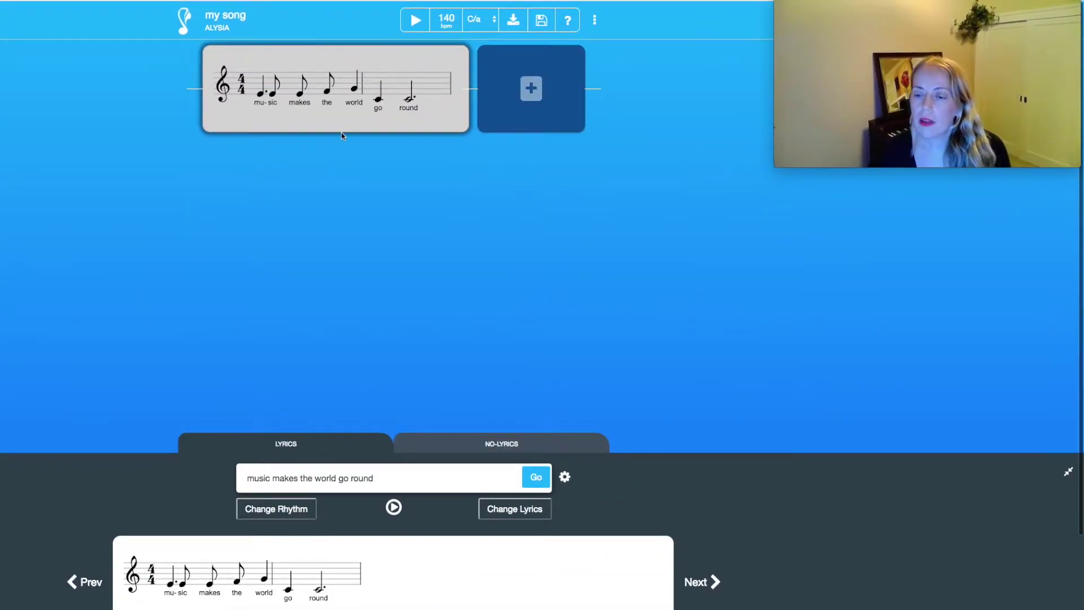
click(485, 203)
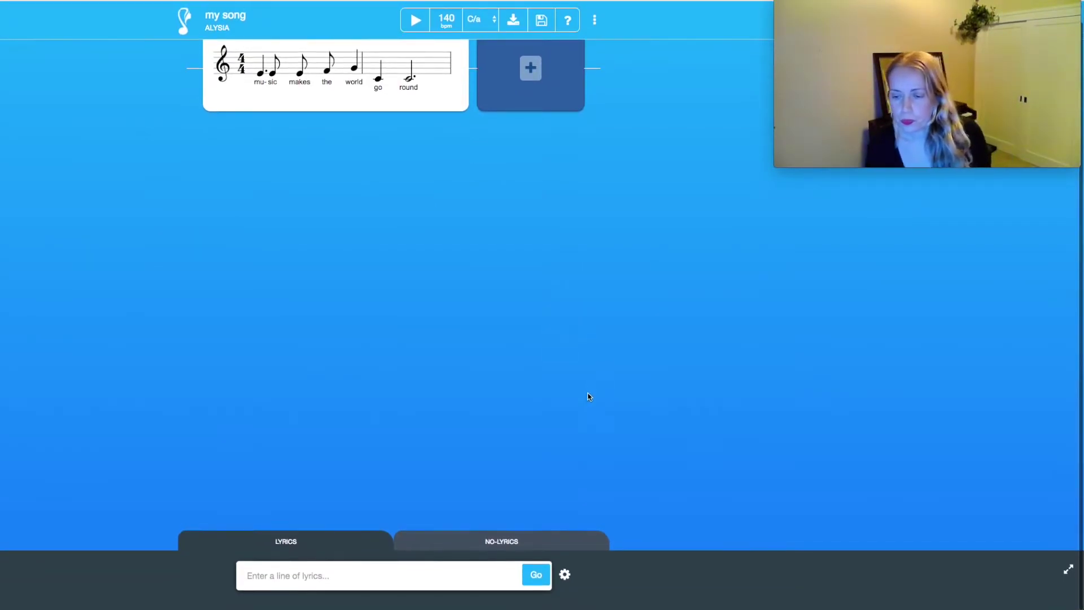
Step: Open a second melody slot, generate 4-bar melodies without lyrics, and go to the next suggestion
click(530, 89)
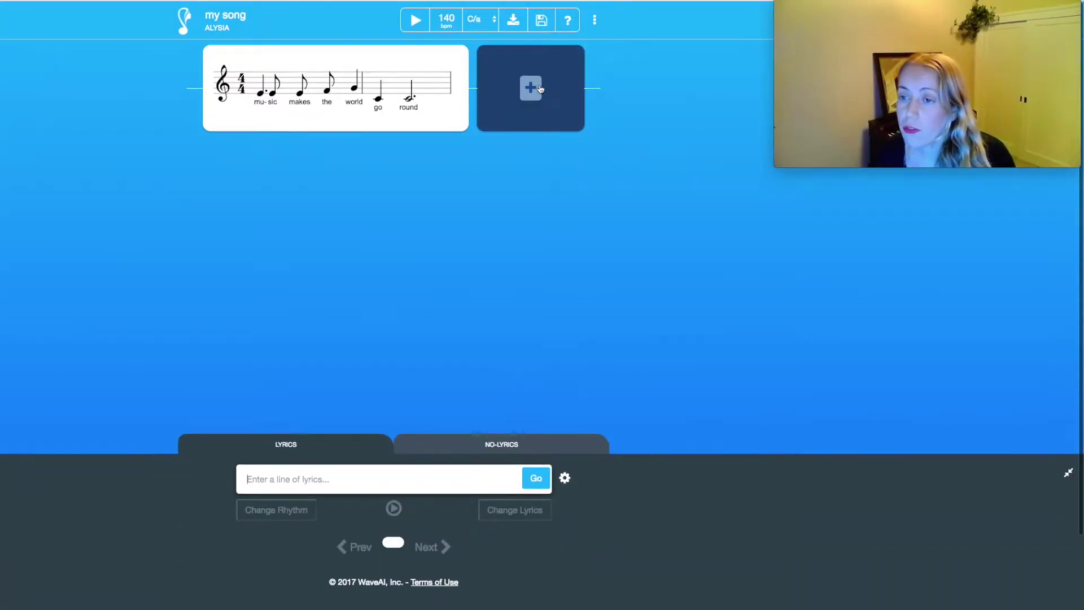
click(507, 447)
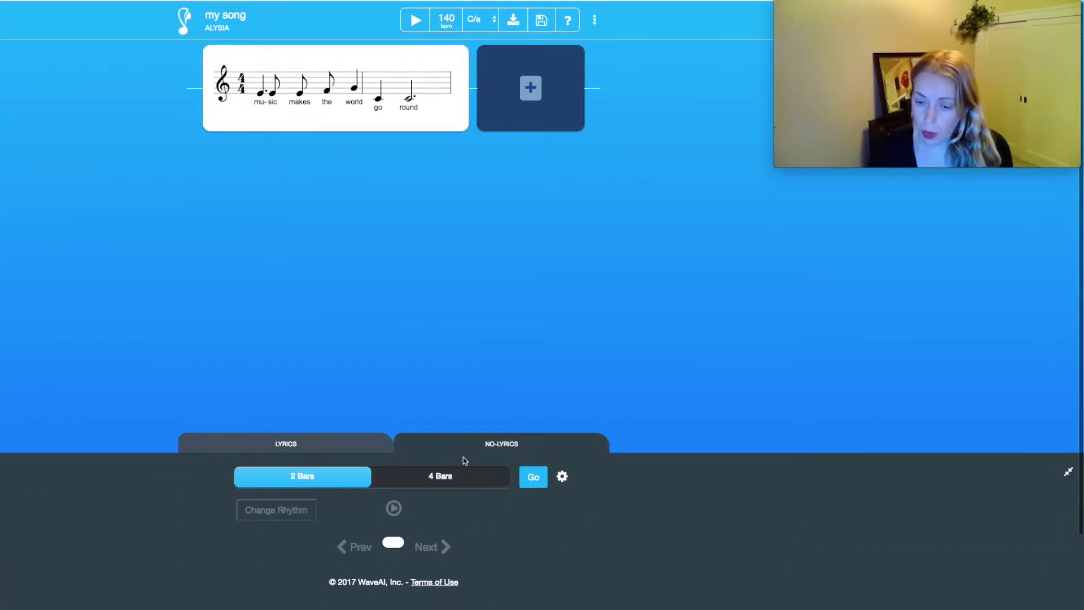
click(422, 481)
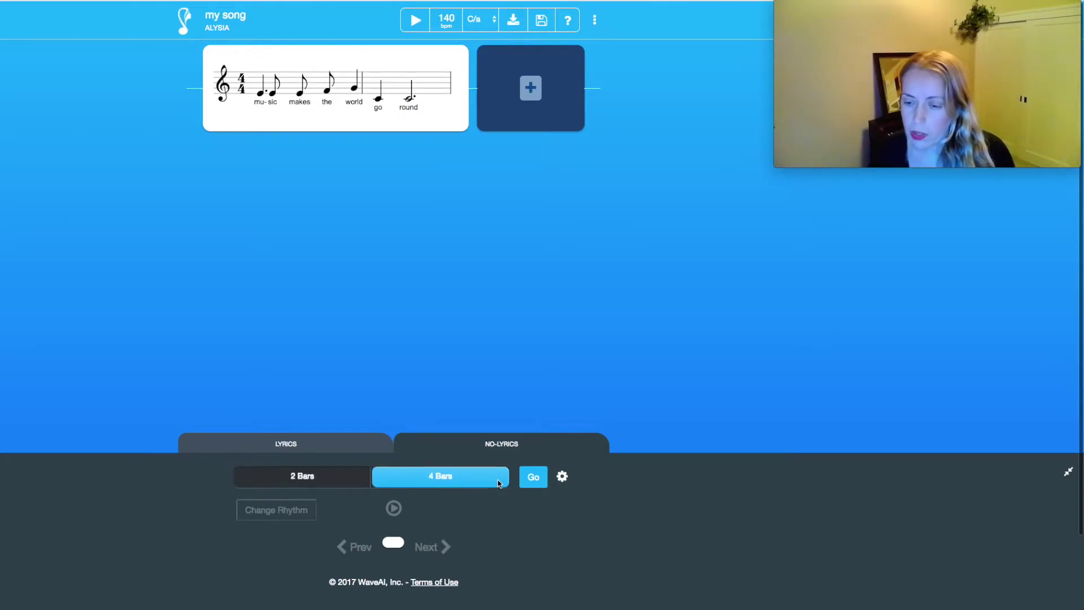
click(539, 484)
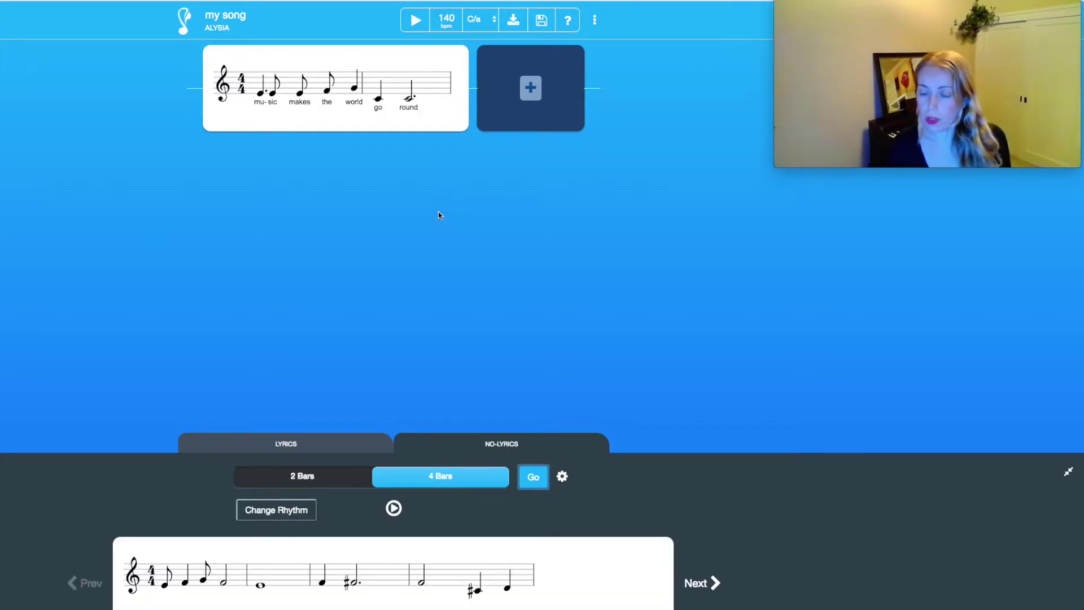
scroll(438, 215, down, 2)
click(700, 522)
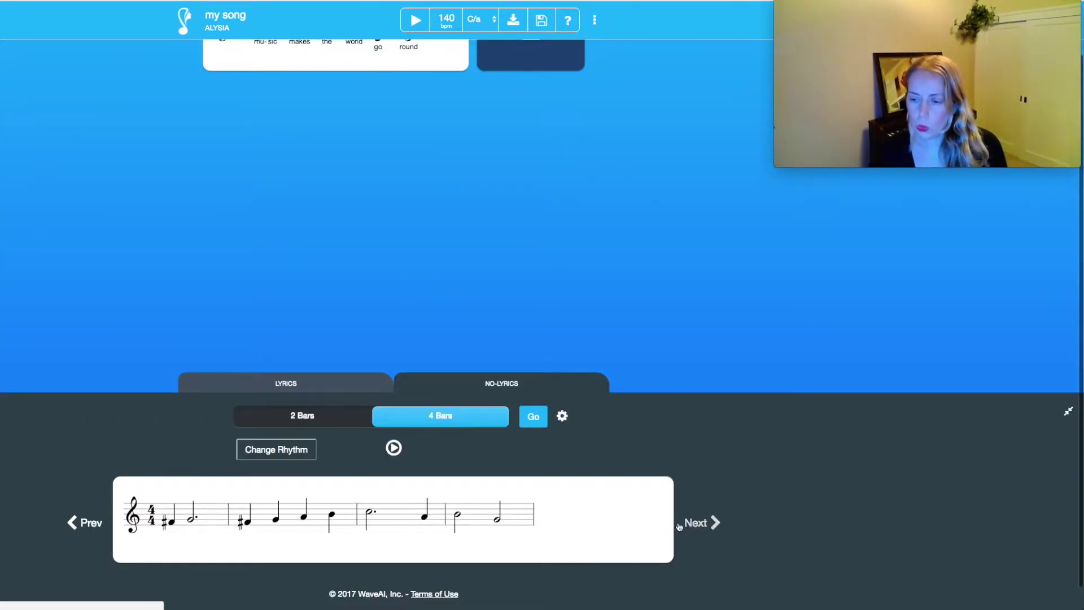
Step: Adjust the generator settings to fewer accidentals and more hops, and save them
click(562, 415)
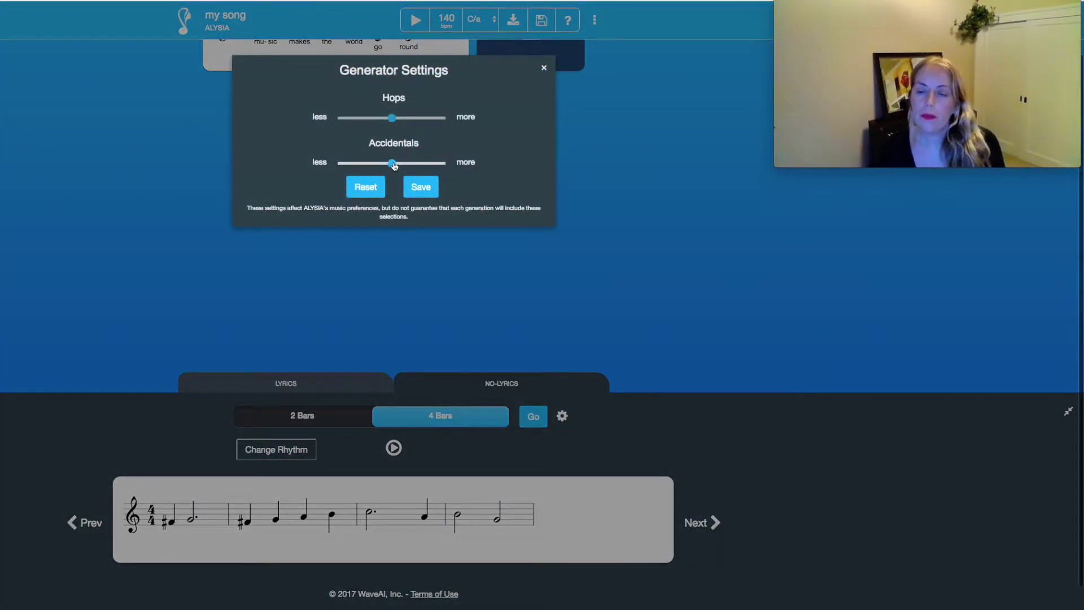
drag(393, 164, 374, 164)
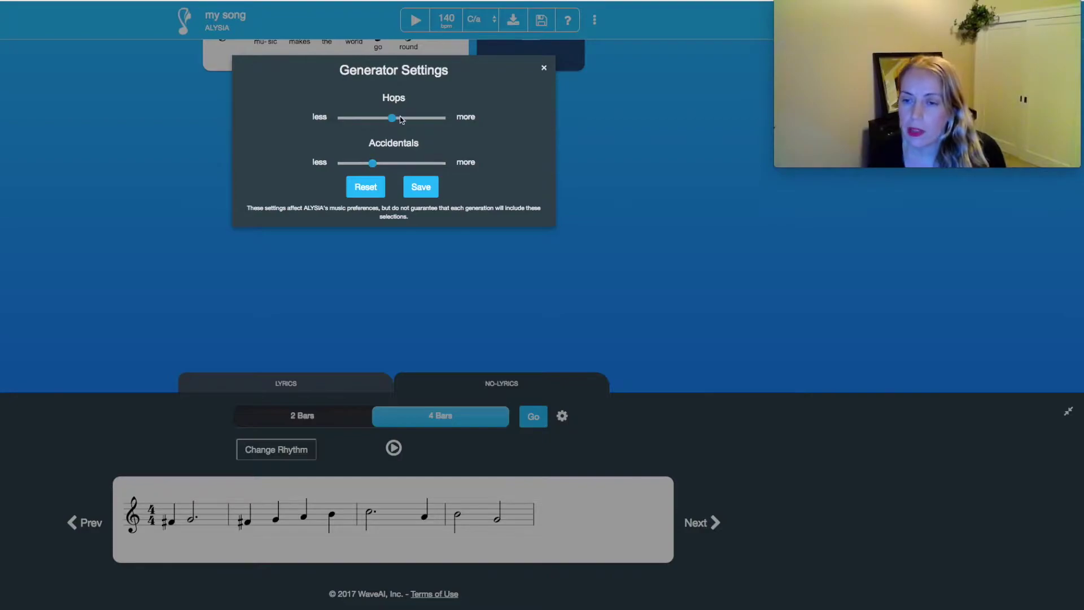
drag(400, 119, 419, 119)
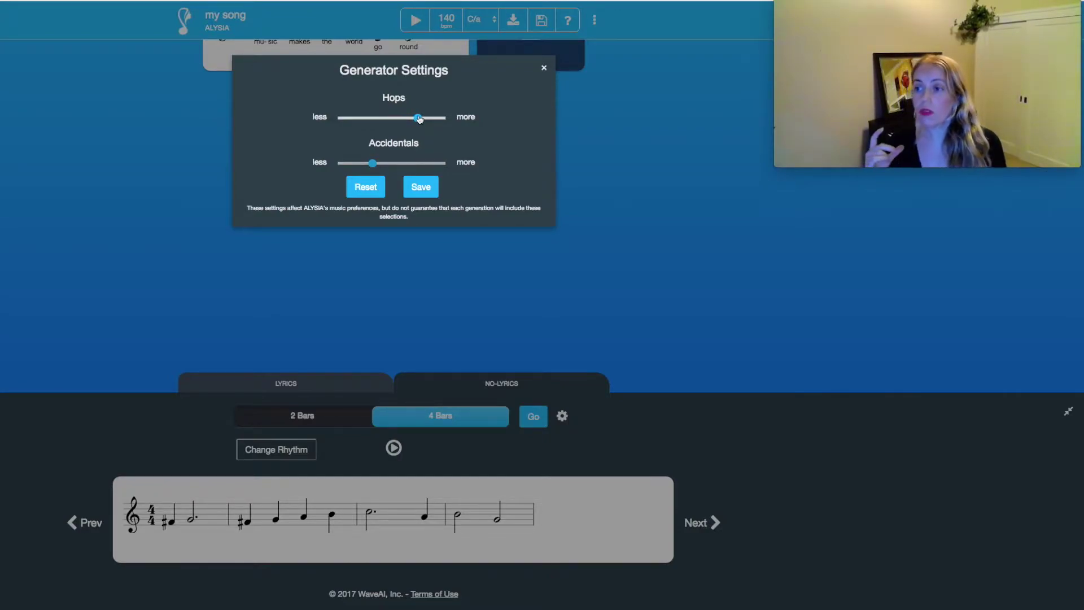
click(422, 187)
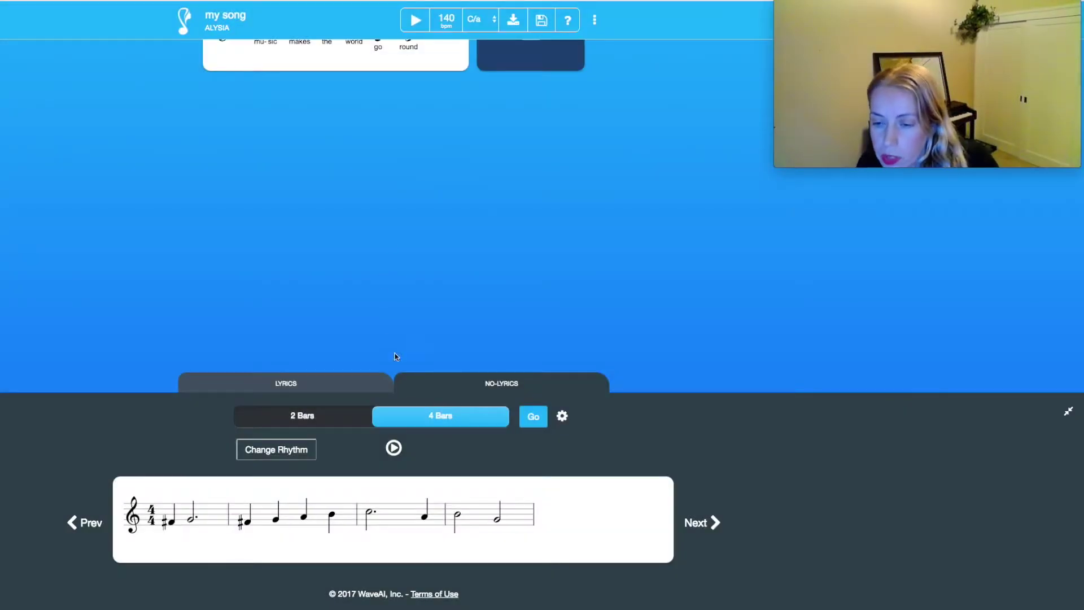
Step: Regenerate the 4-bar melodies without lyrics, preview a suggestion, and put it into the second slot
click(533, 418)
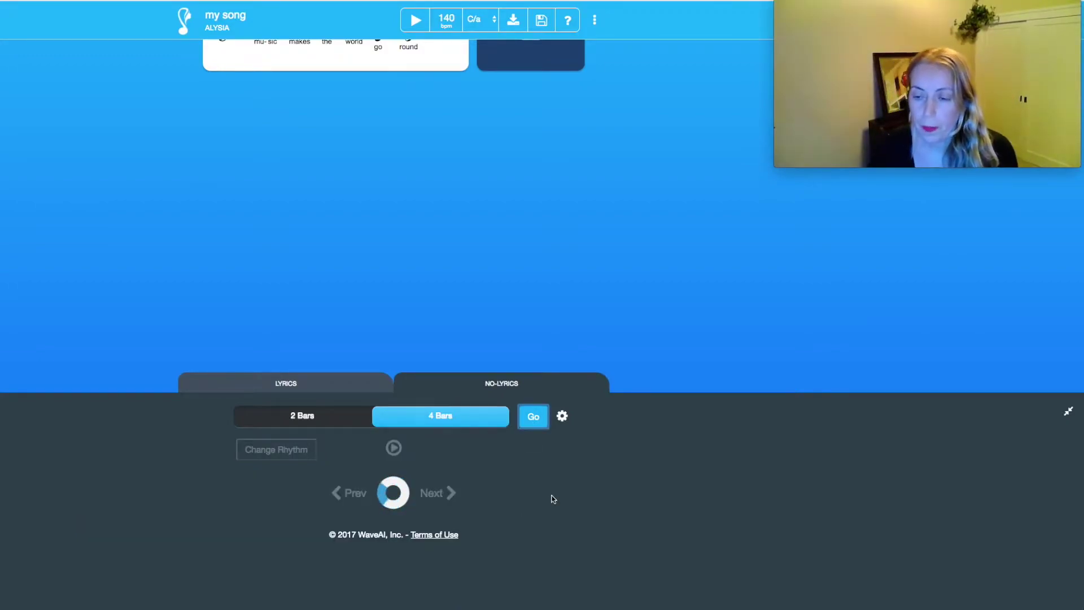
click(394, 448)
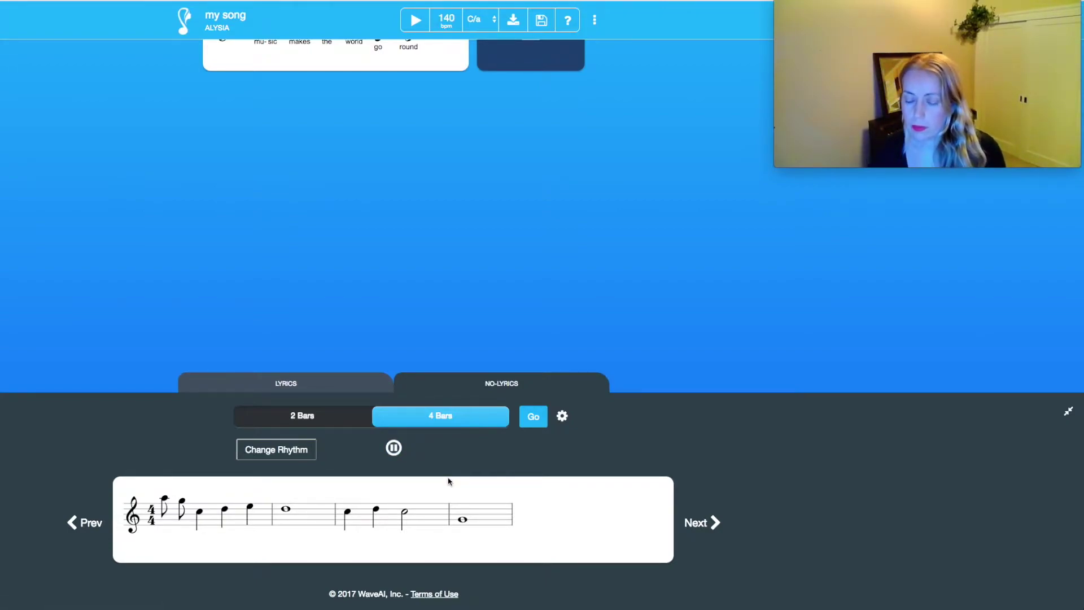
click(445, 502)
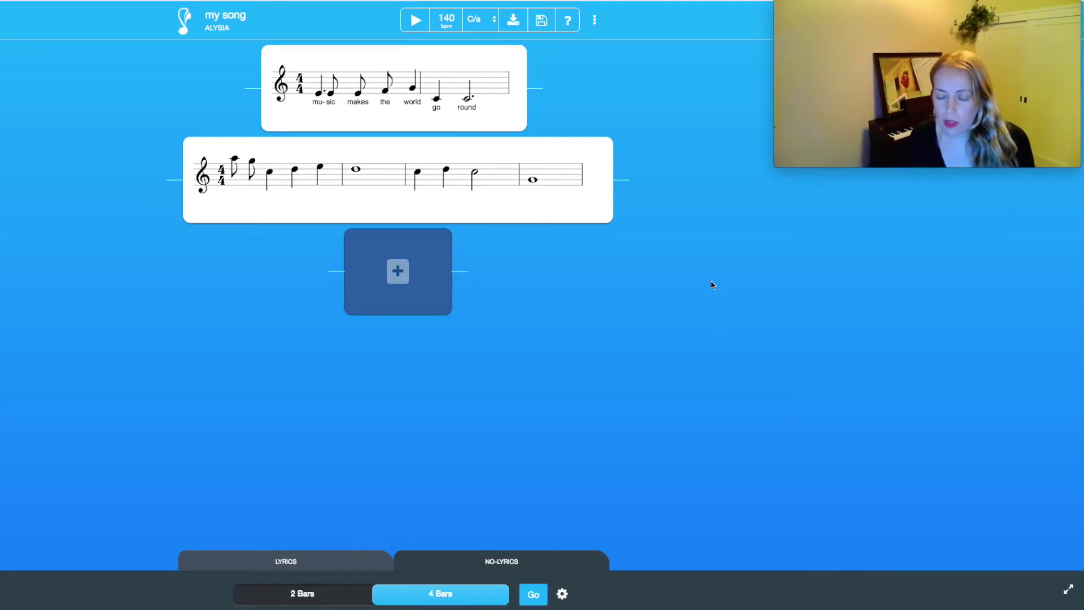
Step: Save the "my song" project
scroll(710, 282, down, 1)
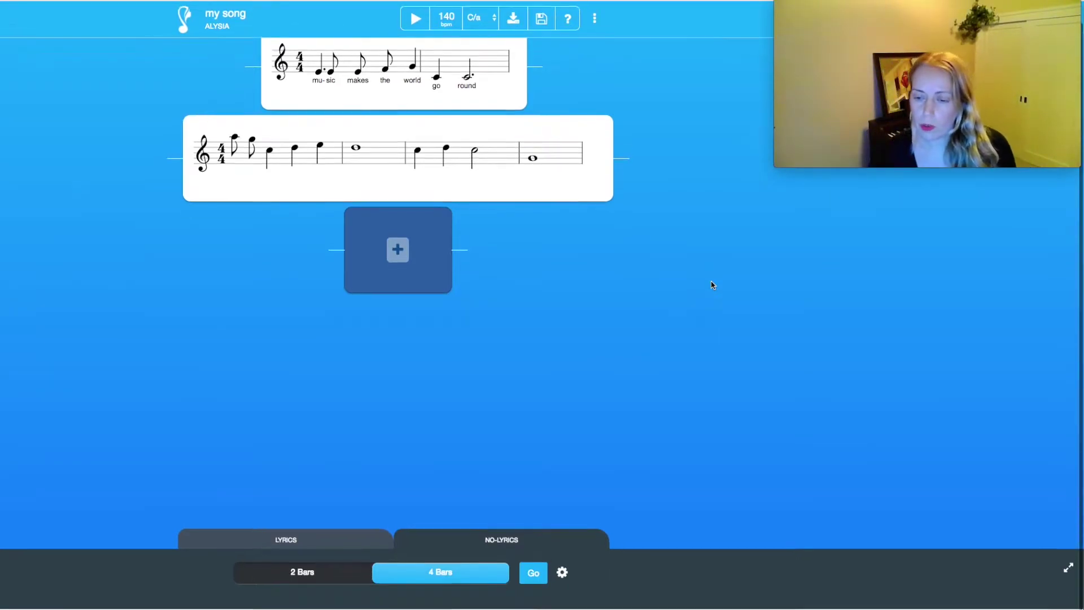
click(543, 21)
click(442, 338)
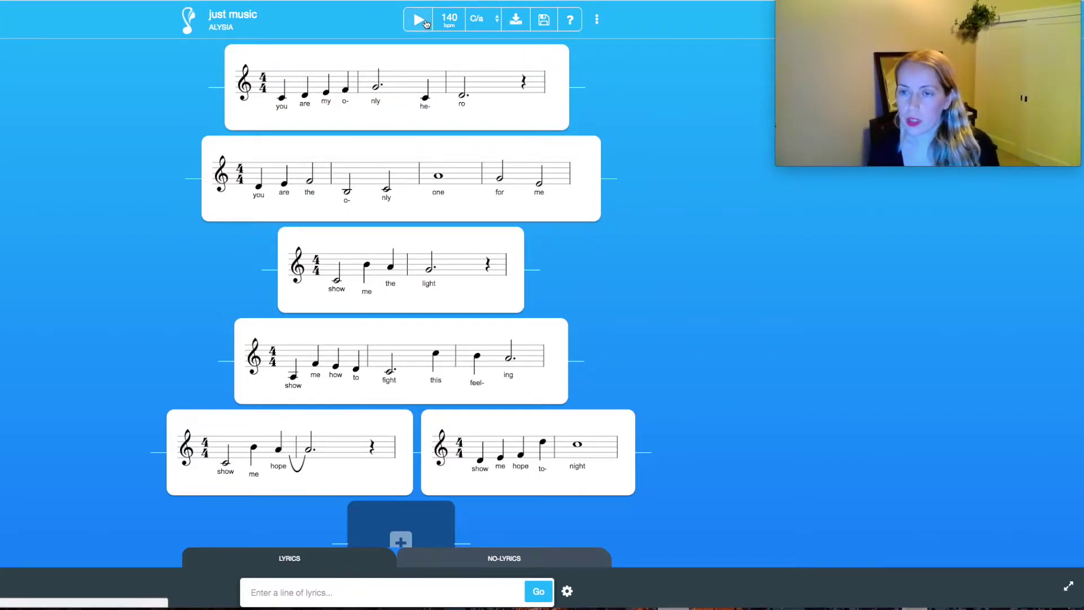
Step: Play back the "just music" song and look through its melody lines from first to last
click(424, 22)
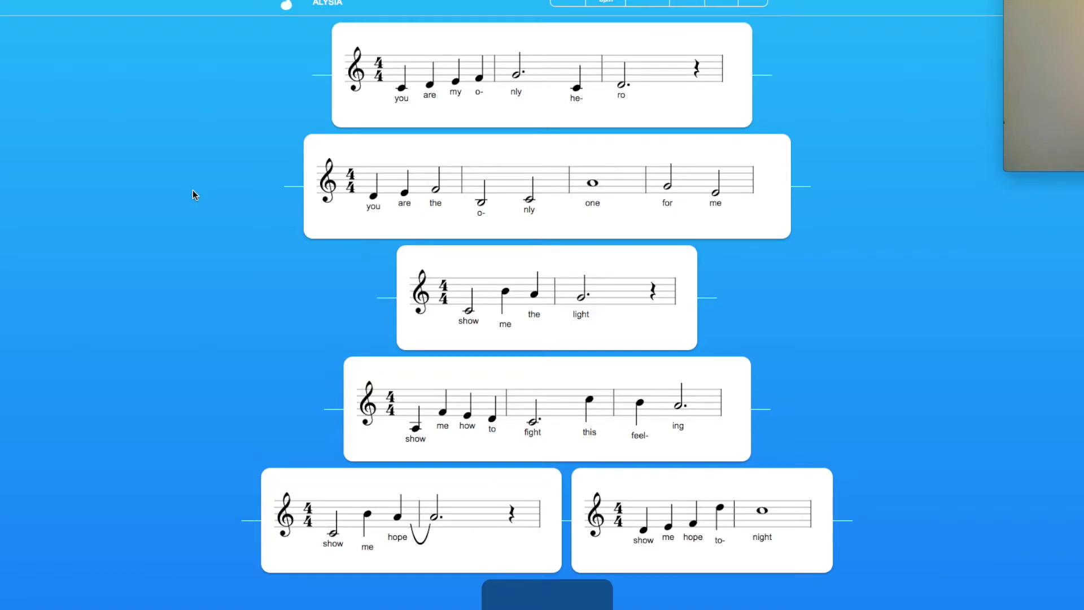
scroll(192, 190, down, 3)
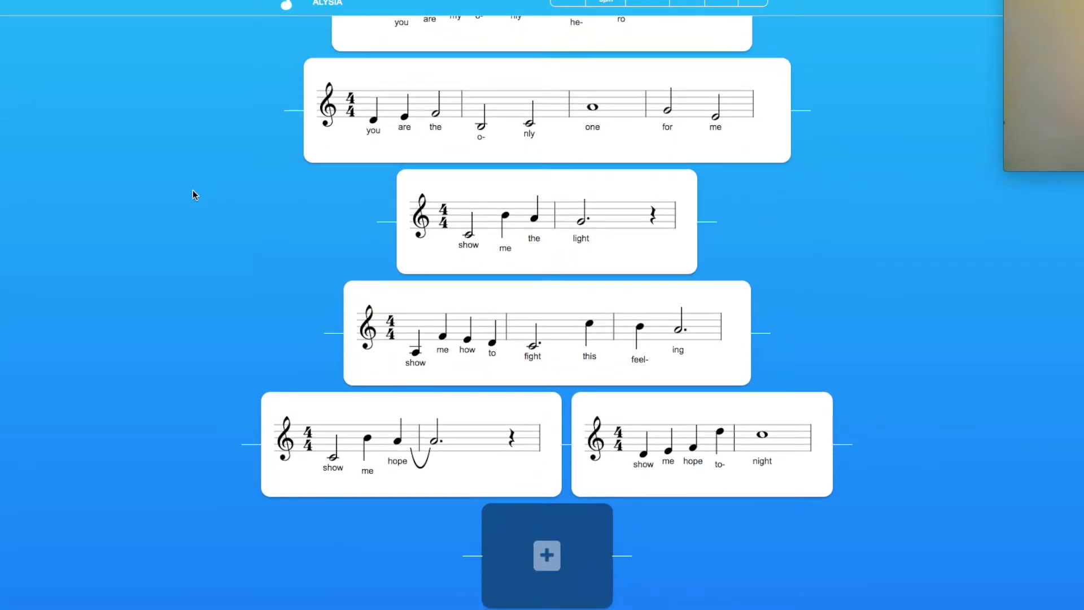
mouse_move(706, 291)
scroll(893, 364, up, 2)
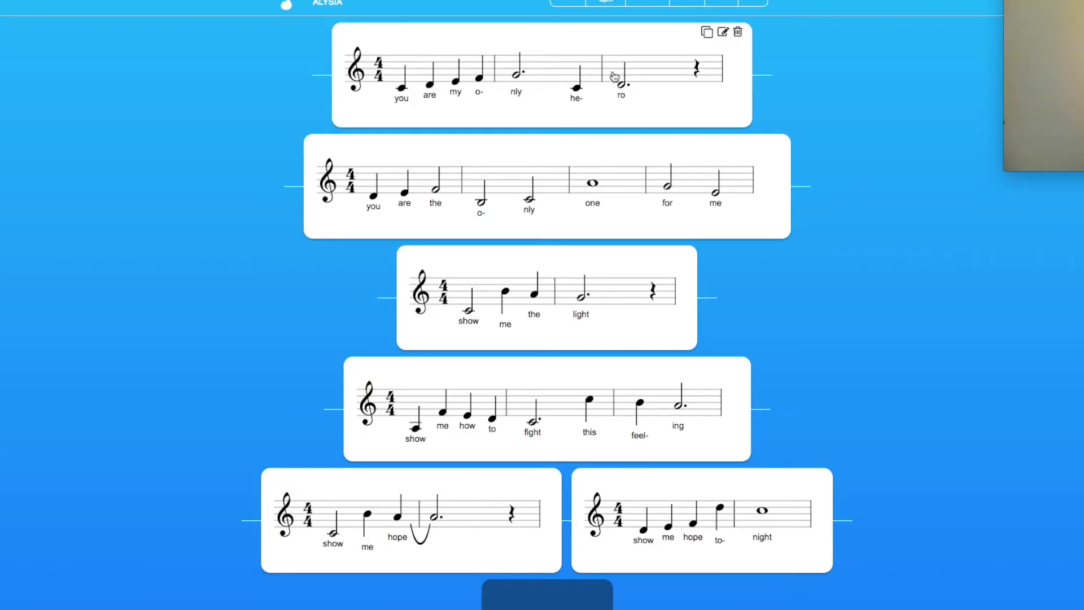
scroll(847, 602, down, 2)
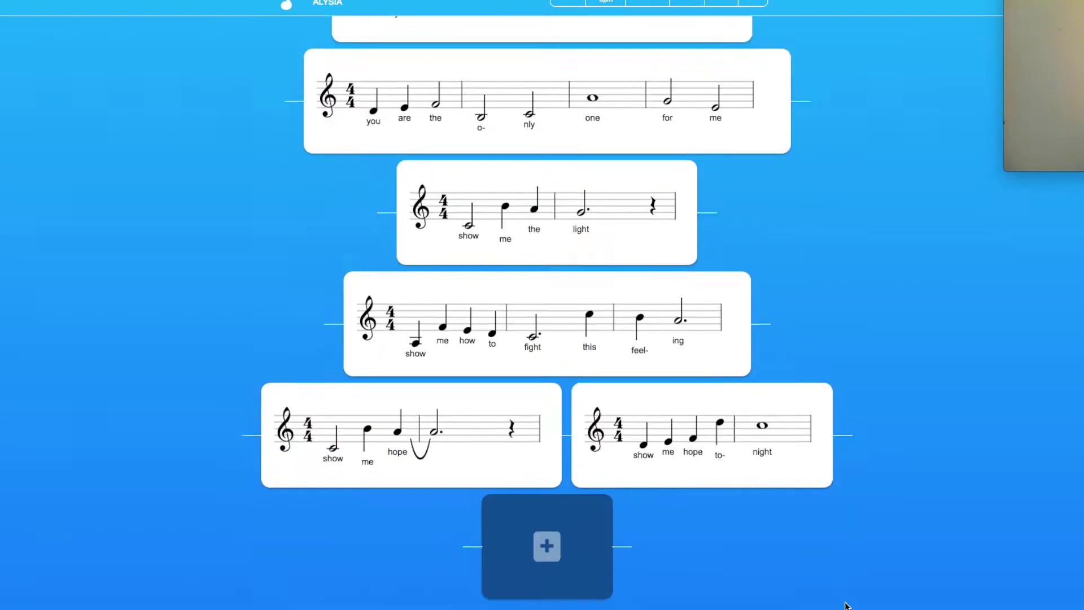
Step: Generate new rhythms for the line "you are the only one for me", preview the first variation and put it into the song
click(568, 1)
click(419, 24)
click(406, 186)
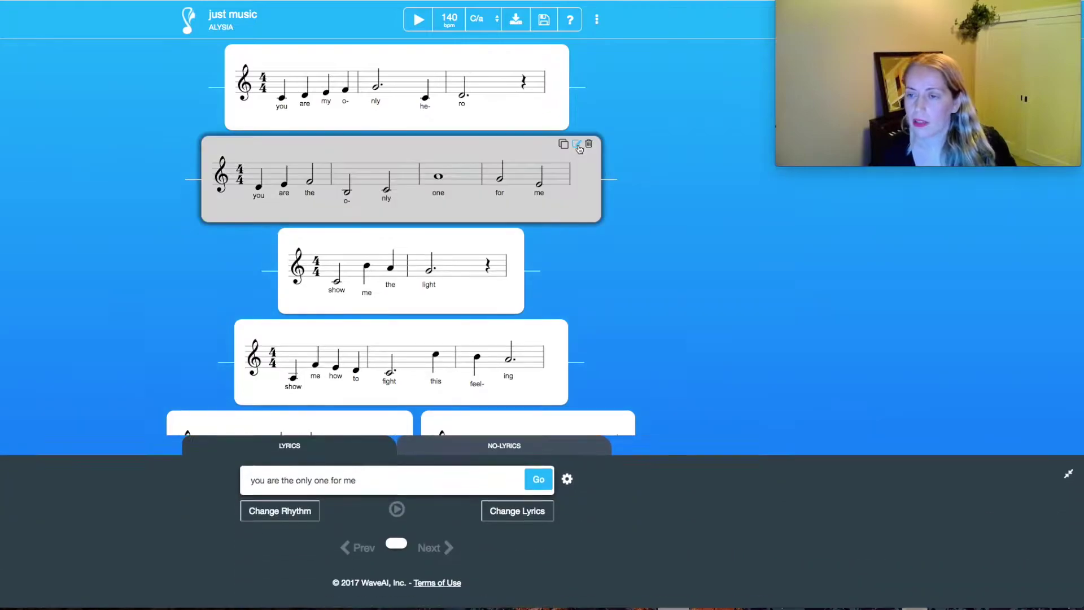
click(319, 440)
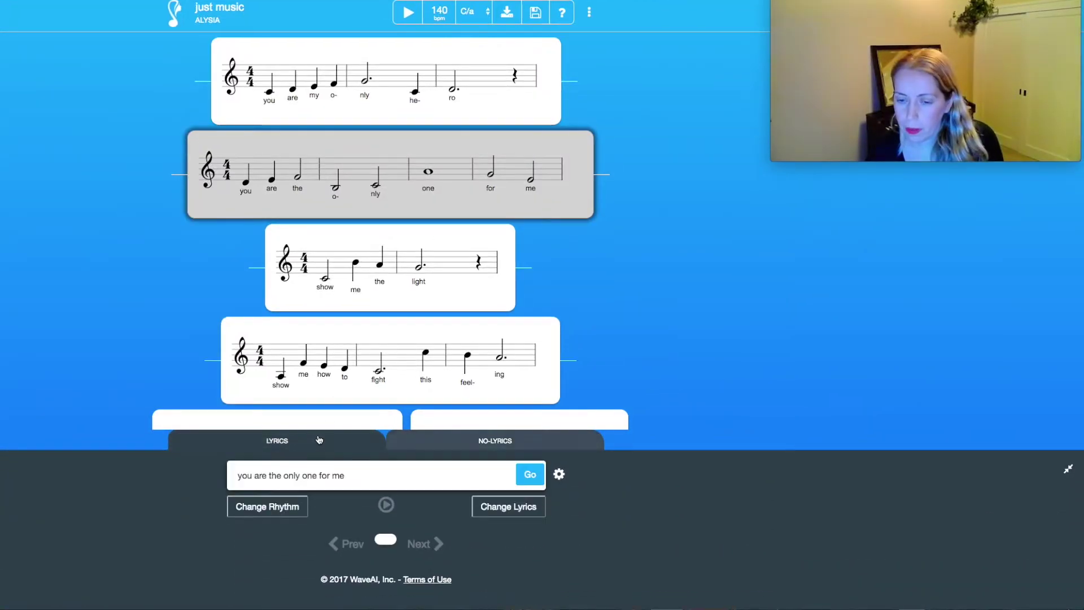
click(278, 507)
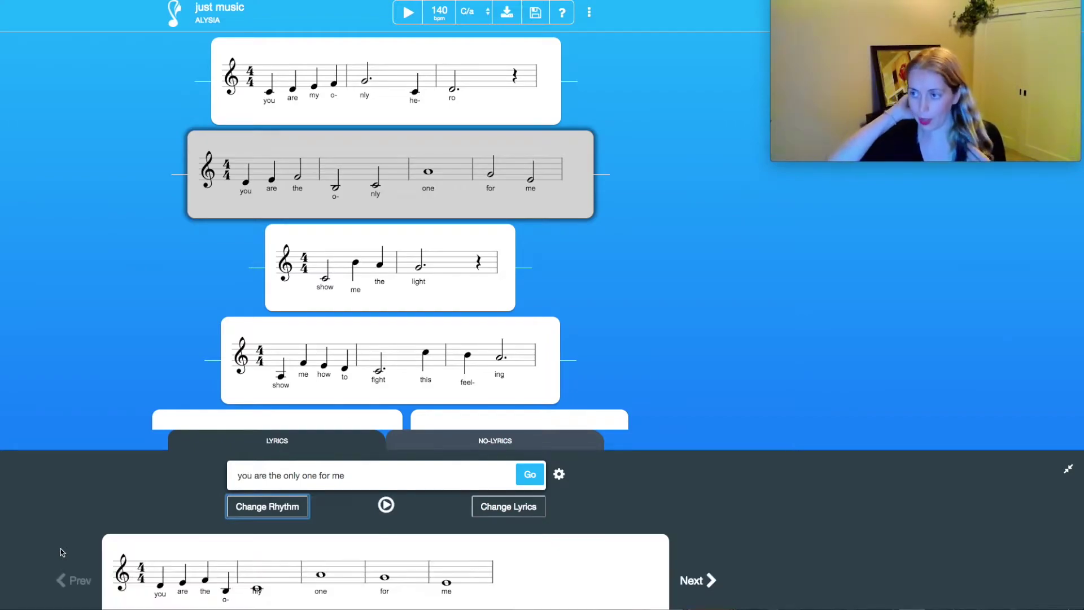
scroll(60, 548, down, 1)
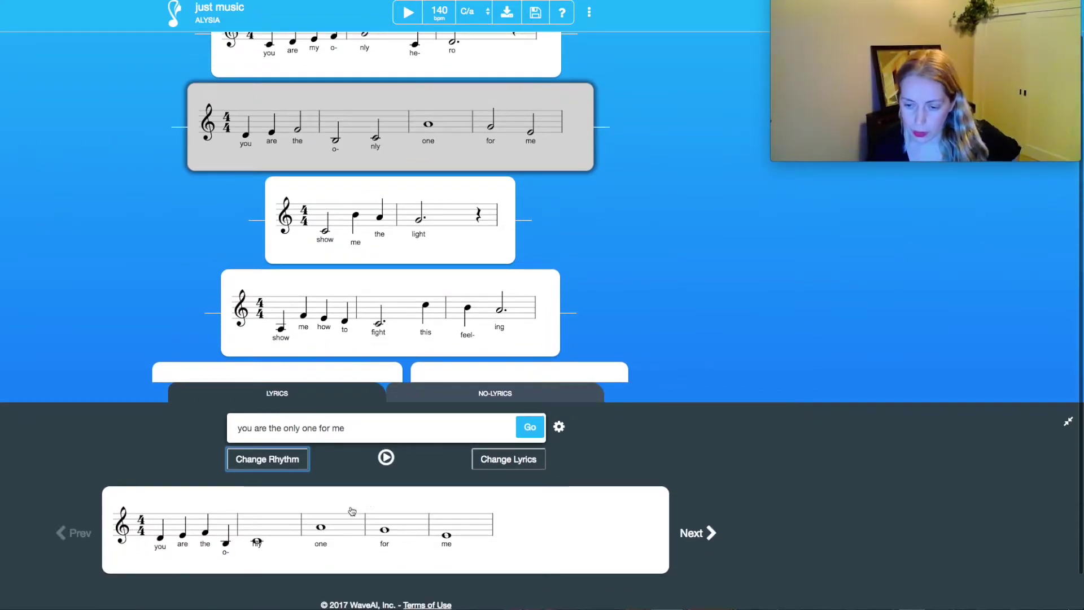
click(385, 457)
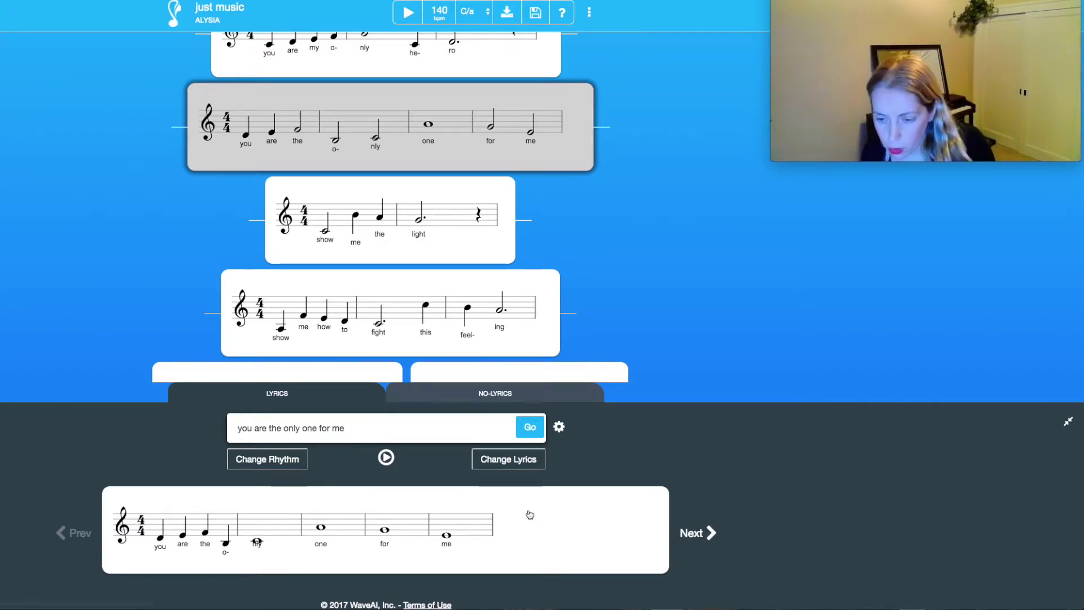
scroll(476, 368, up, 3)
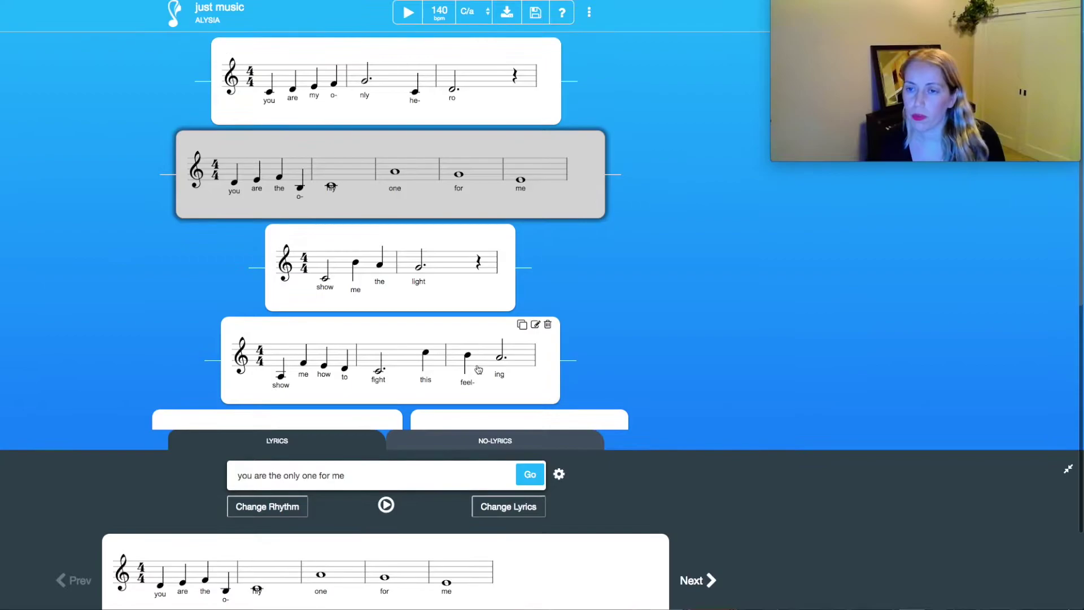
Step: Switch to the next rhythm variation of "you are the only one for me", preview it and use it in the song
click(694, 581)
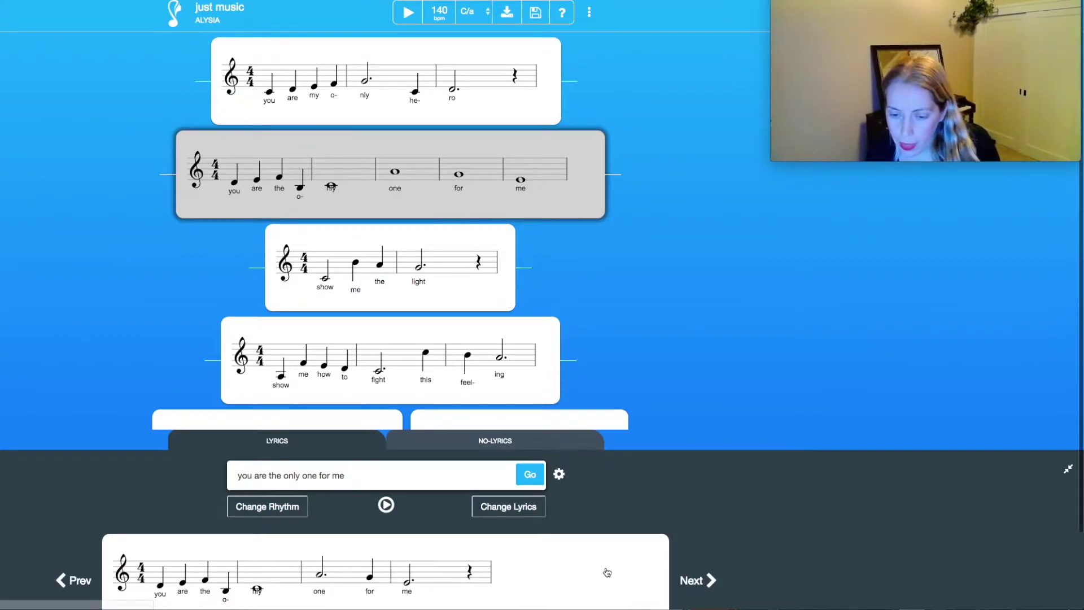
scroll(514, 530, down, 1)
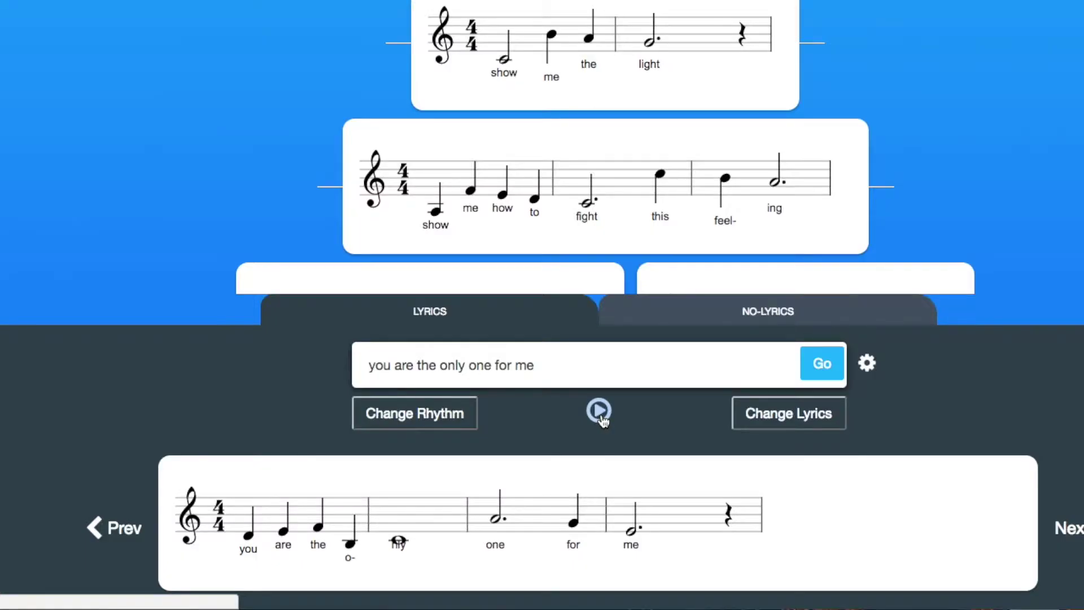
click(600, 415)
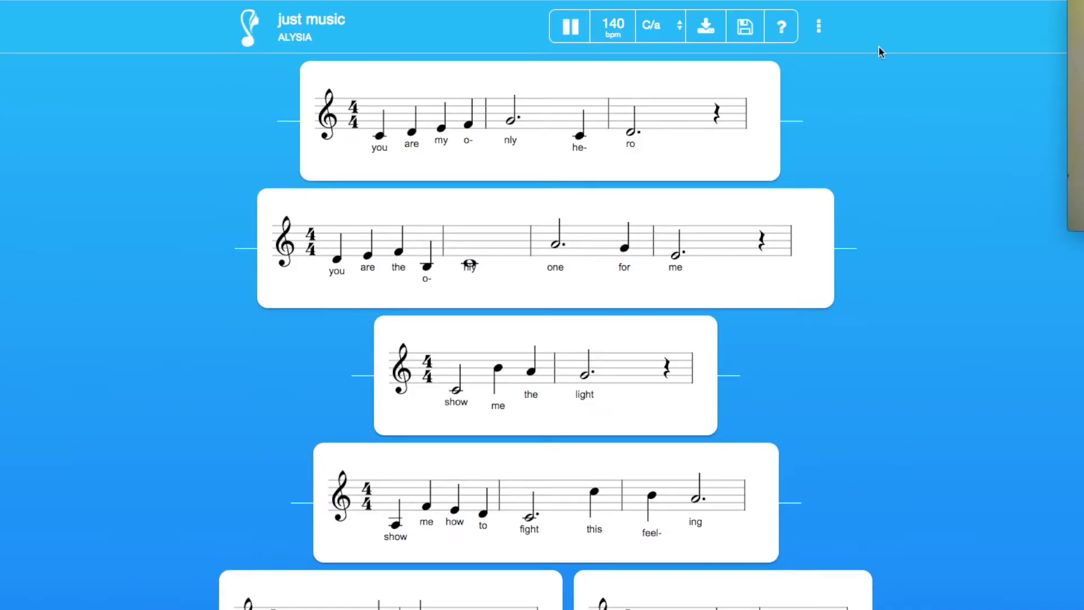
Step: Save the progress of the "just music" song and download it
click(745, 27)
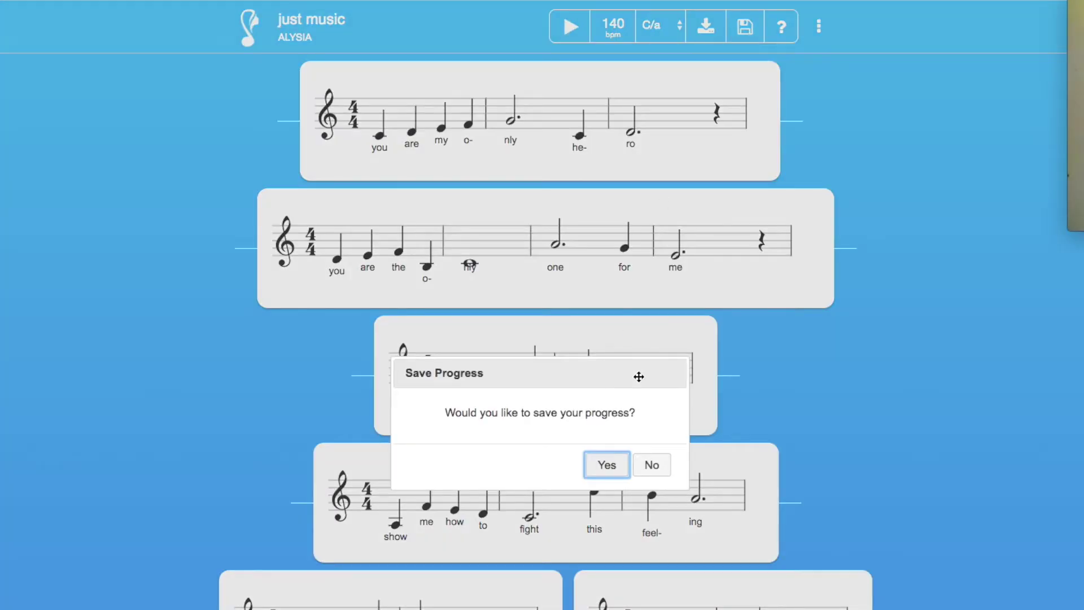
click(605, 471)
click(705, 26)
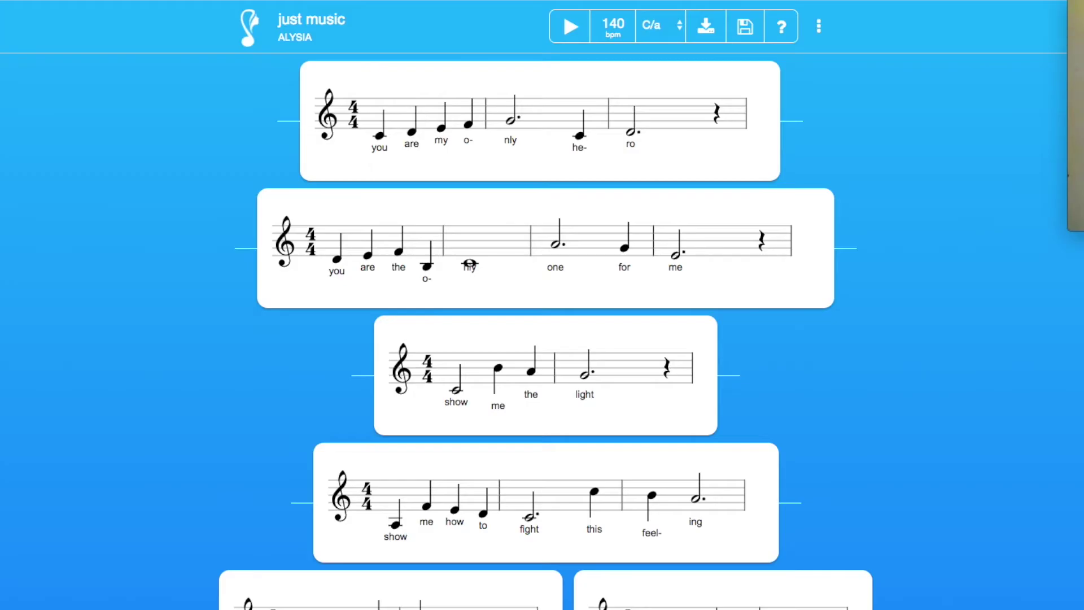
click(707, 27)
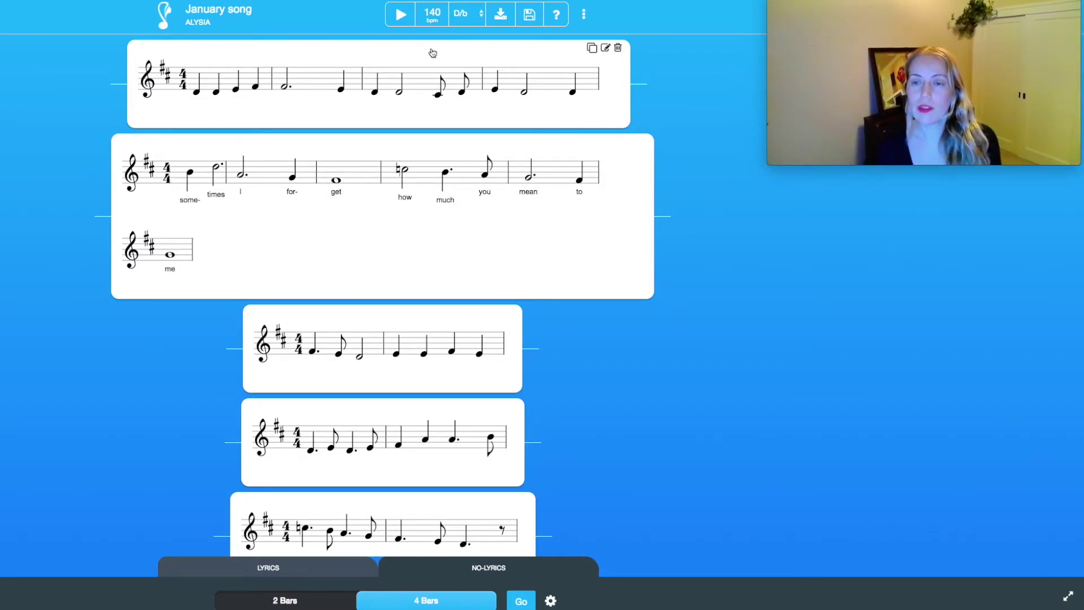
Step: Play back "January song" and stop the playback
click(400, 15)
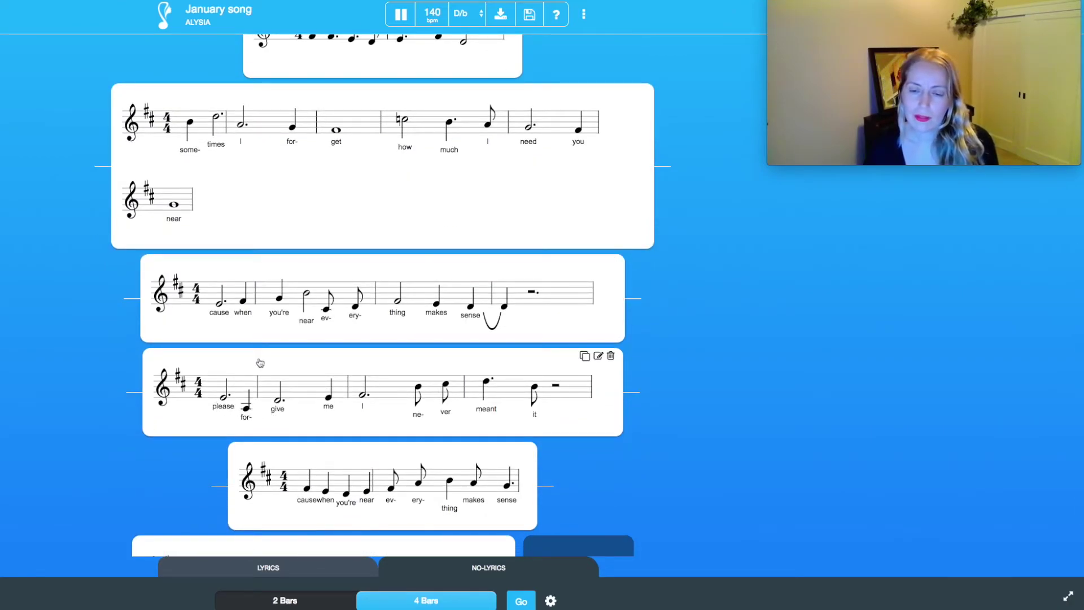
click(401, 14)
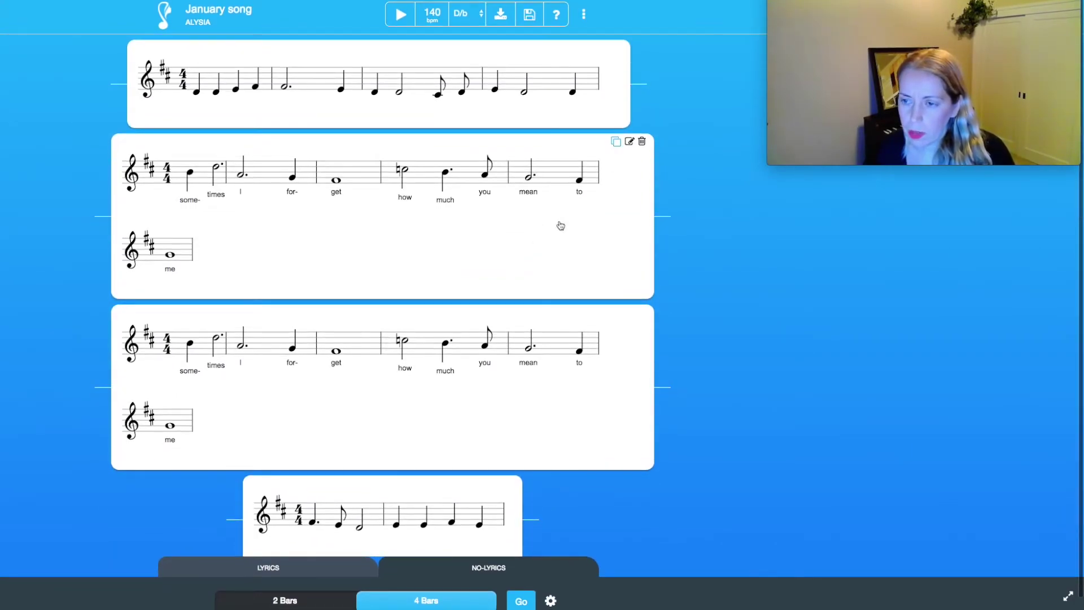
Step: Change the lyrics of the lower copy of "sometimes I forget how much you mean to me" to "sometimes I forget who I am with you"
mouse_move(569, 315)
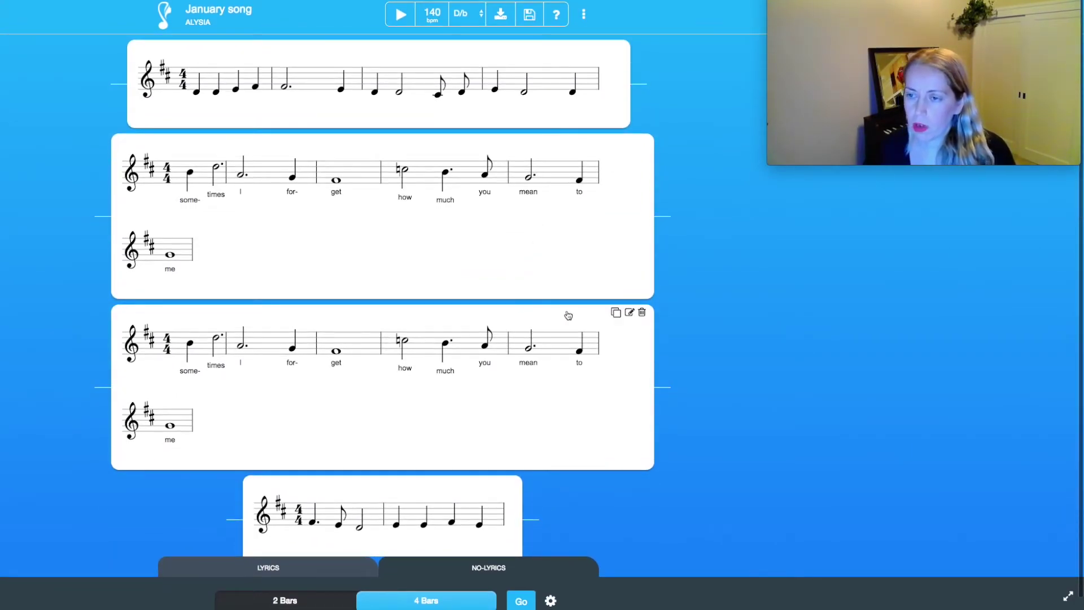
click(633, 315)
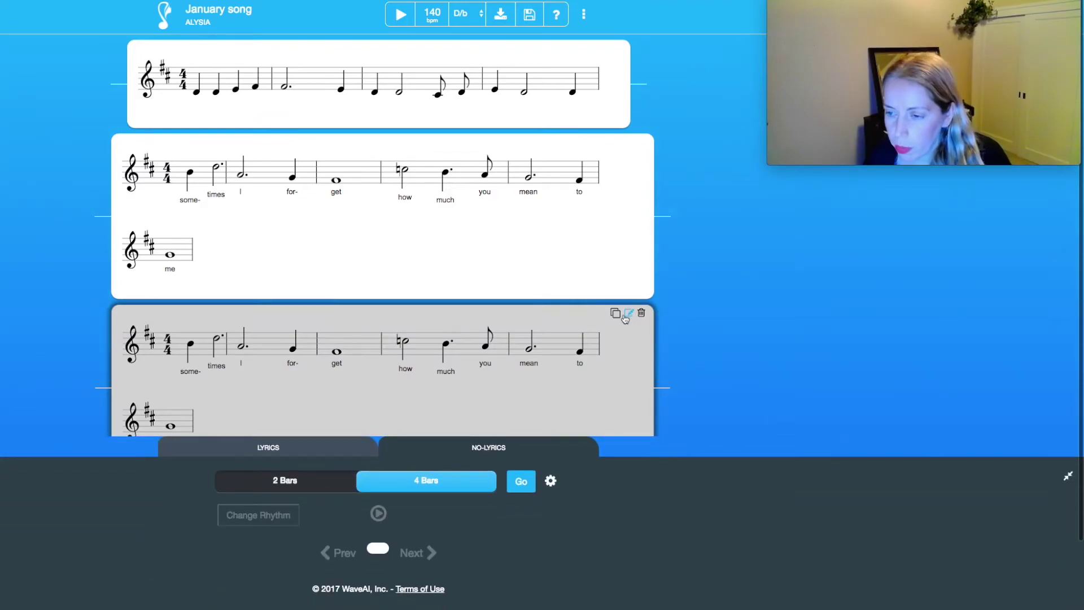
click(272, 449)
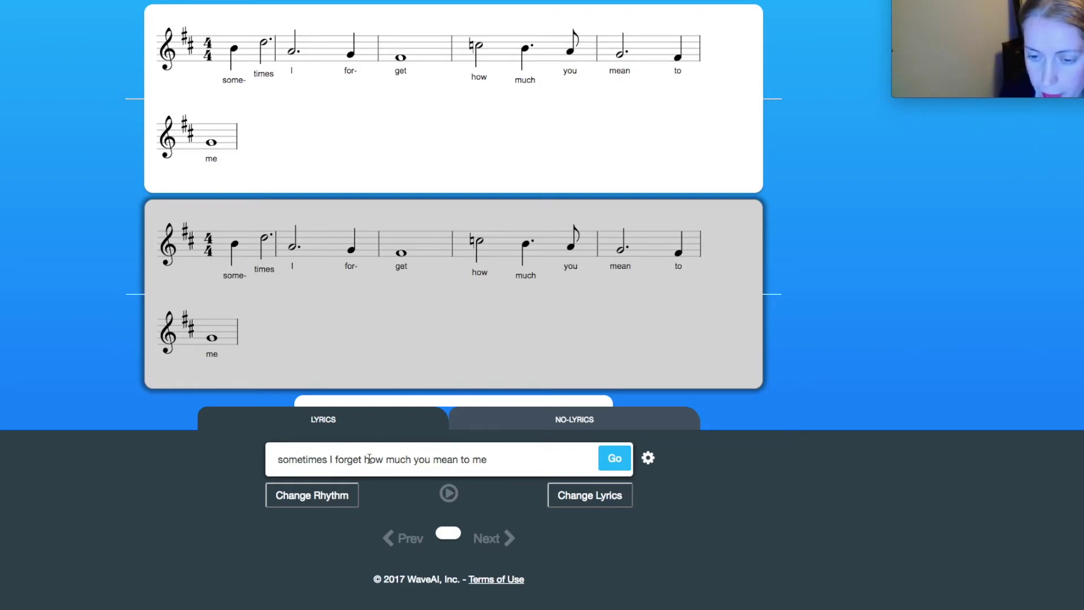
drag(365, 459, 546, 458)
text(who I am wit)
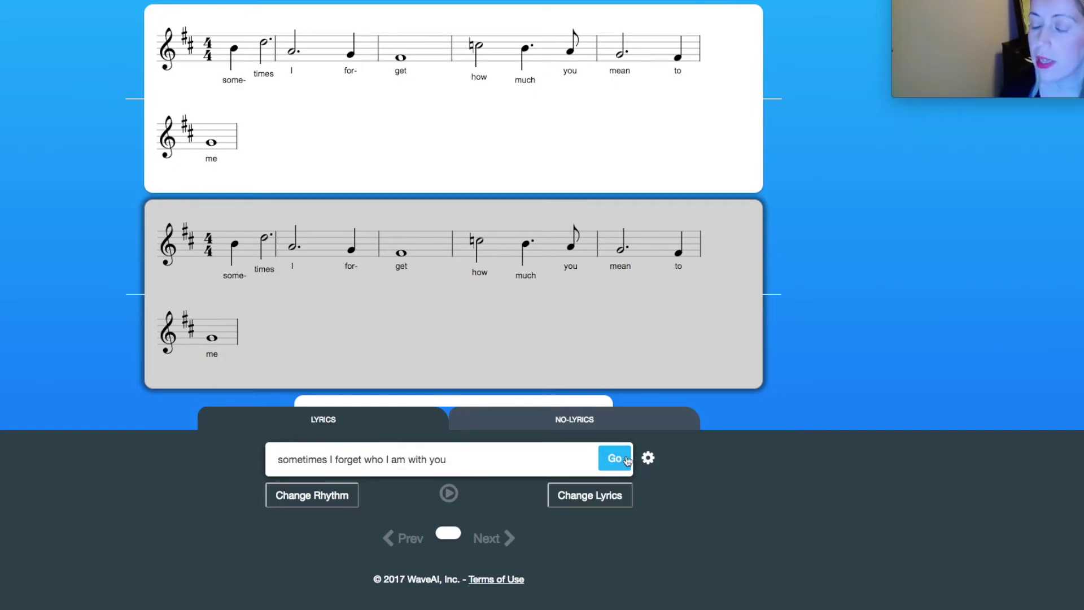
click(600, 495)
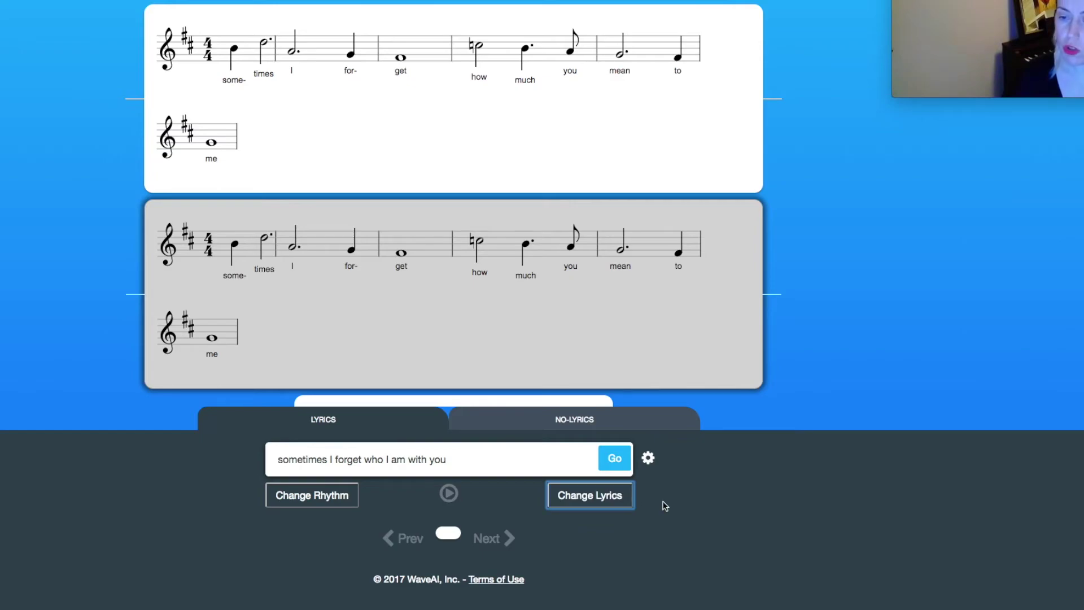
Step: Preview the "sometimes I forget who I am with you" suggestion, put it into the song and finish editing the line
scroll(620, 504, down, 1)
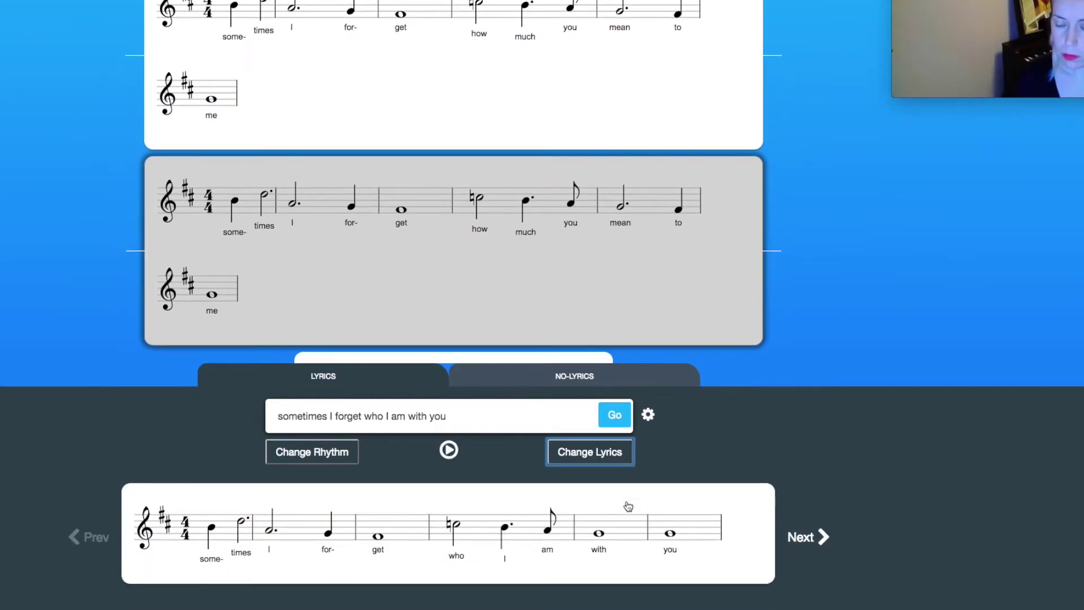
click(448, 450)
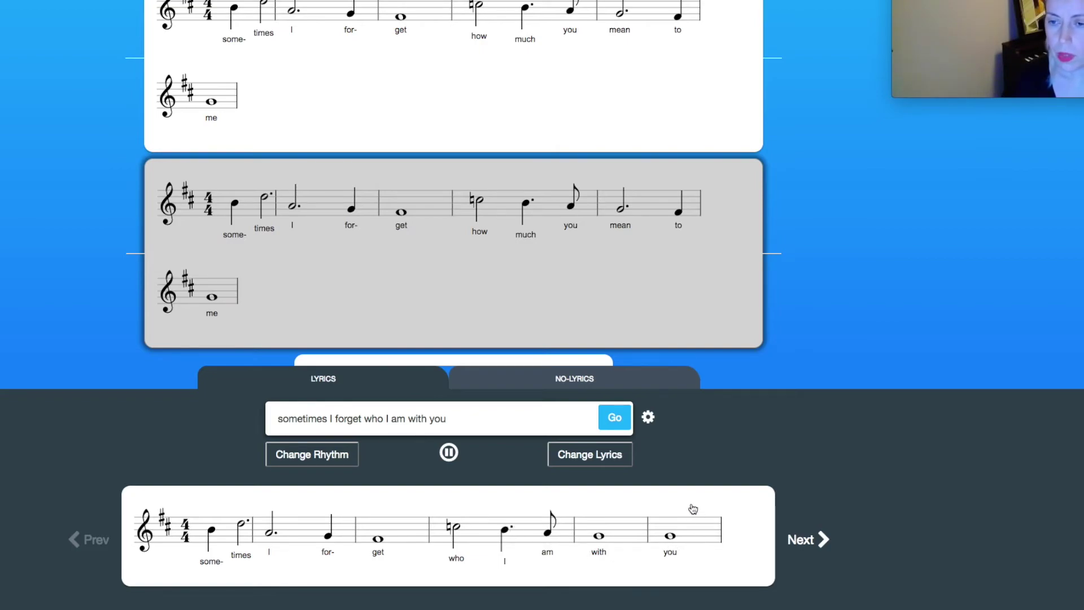
scroll(695, 508, down, 2)
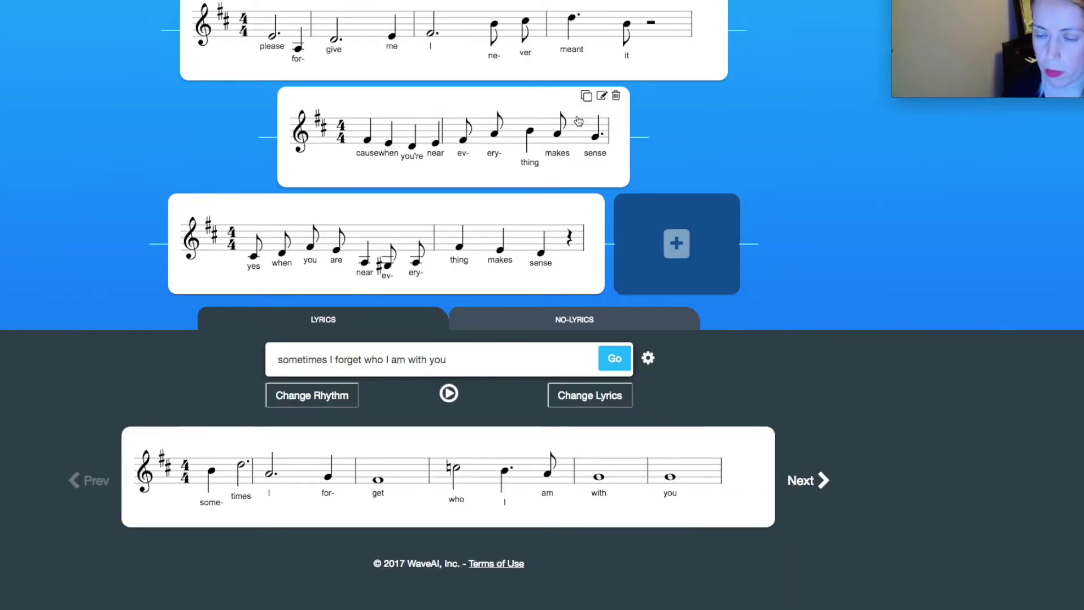
scroll(581, 108, up, 1)
scroll(577, 121, up, 3)
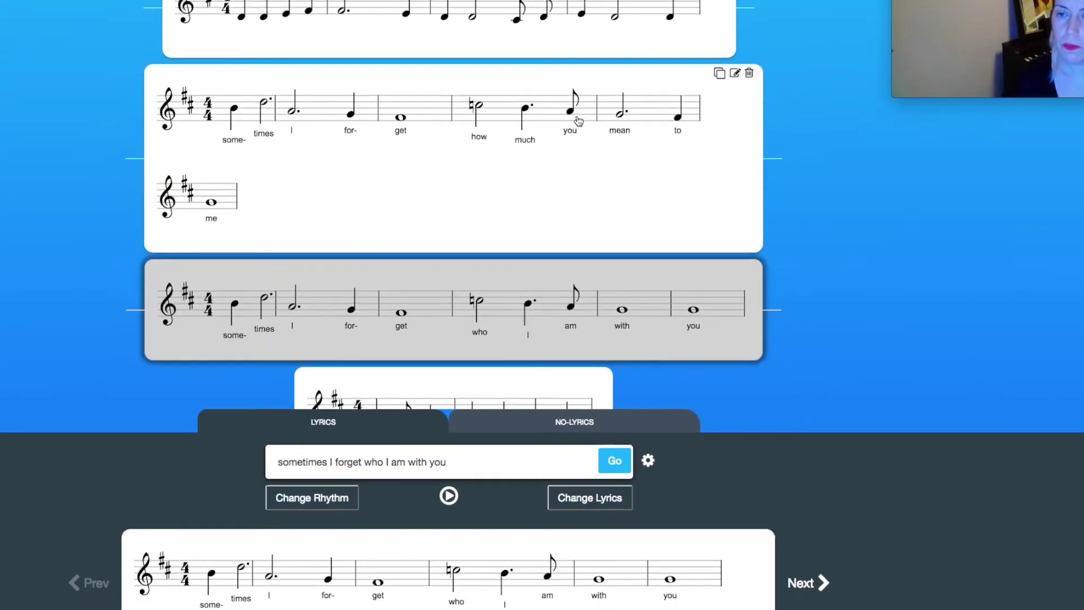
click(946, 347)
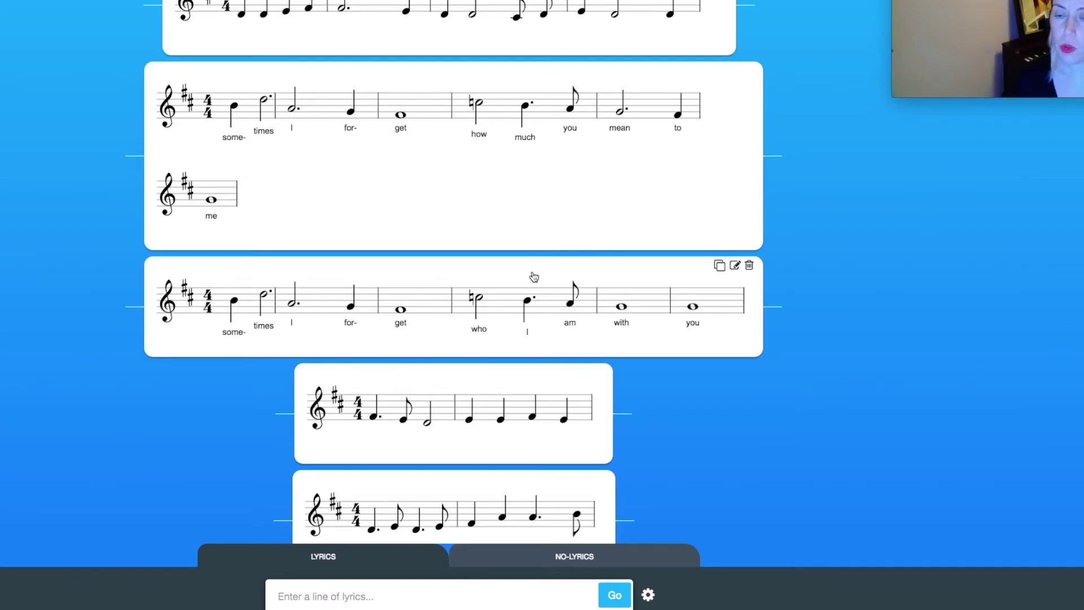
Step: Reorder the lines: raise "who I am with you" one place, put "how much I need you near" second to last and "please forgive me" directly above it
drag(526, 298, 532, 163)
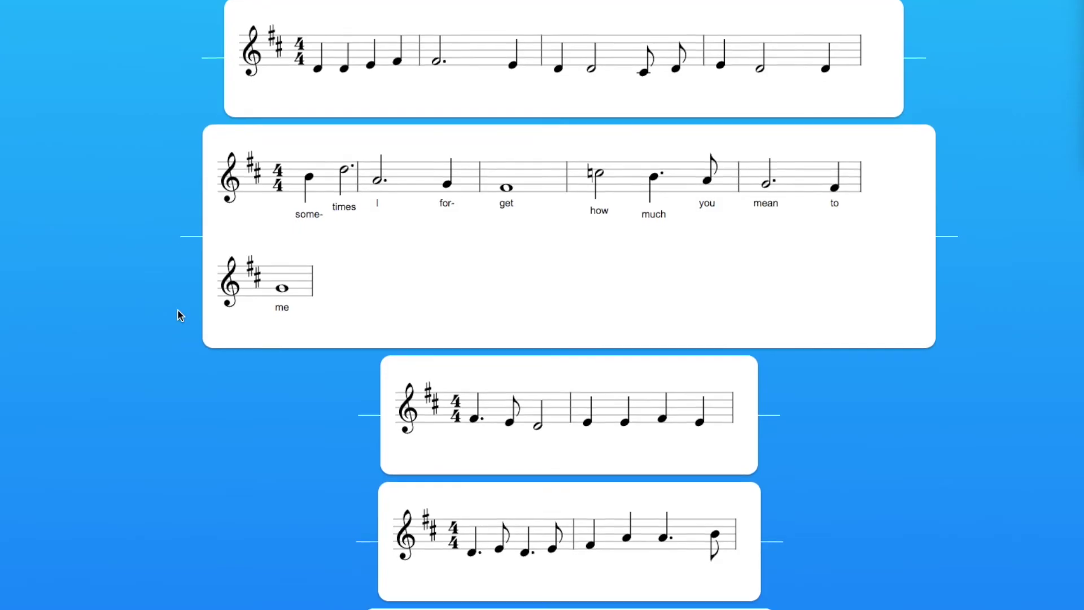
scroll(176, 309, down, 3)
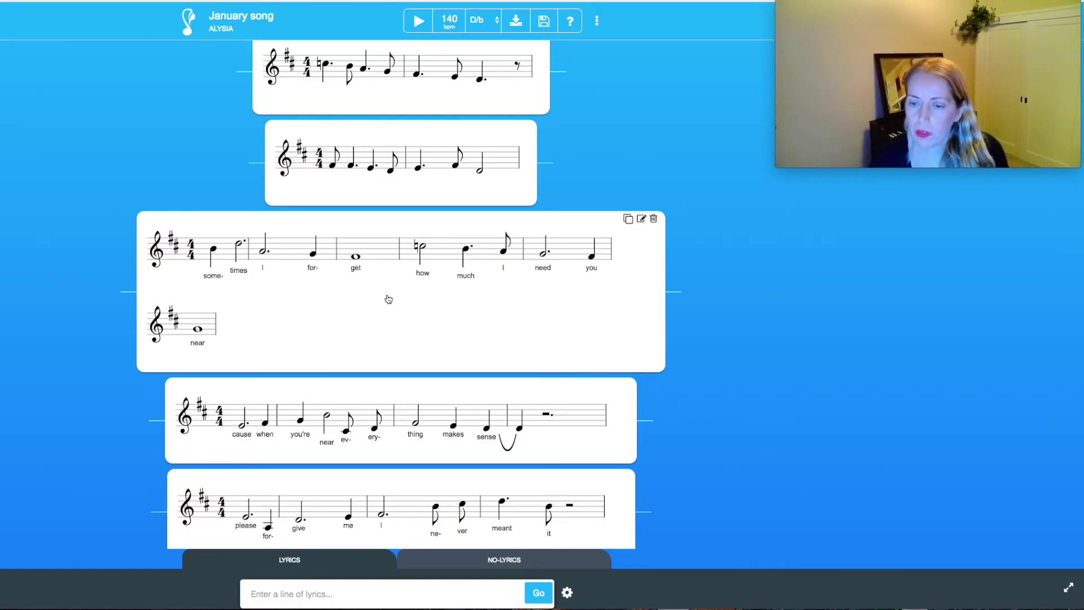
drag(388, 299, 358, 461)
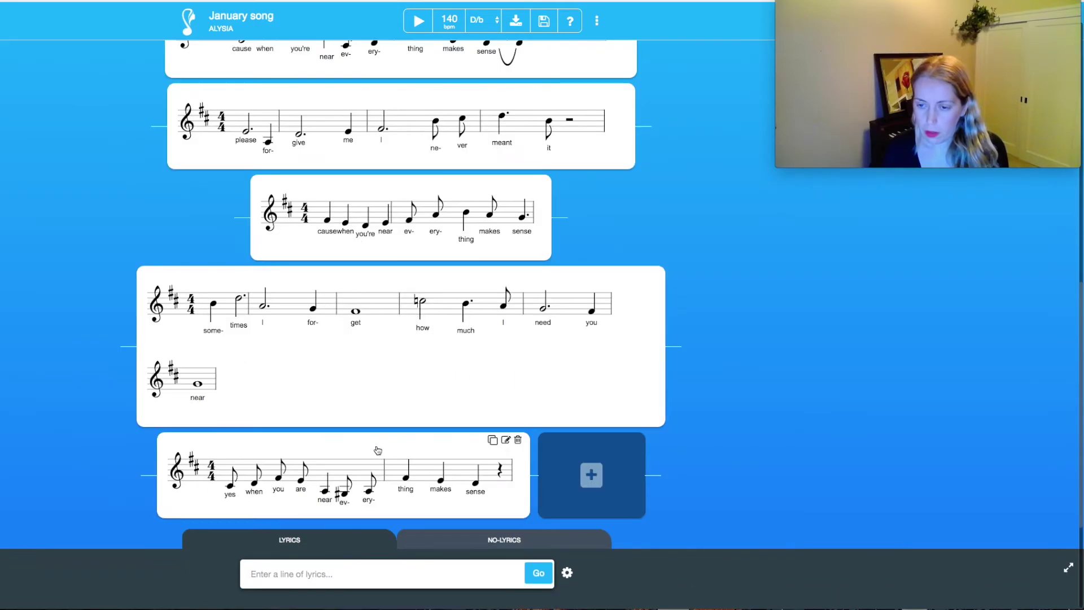
scroll(399, 339, up, 3)
drag(422, 290, 476, 363)
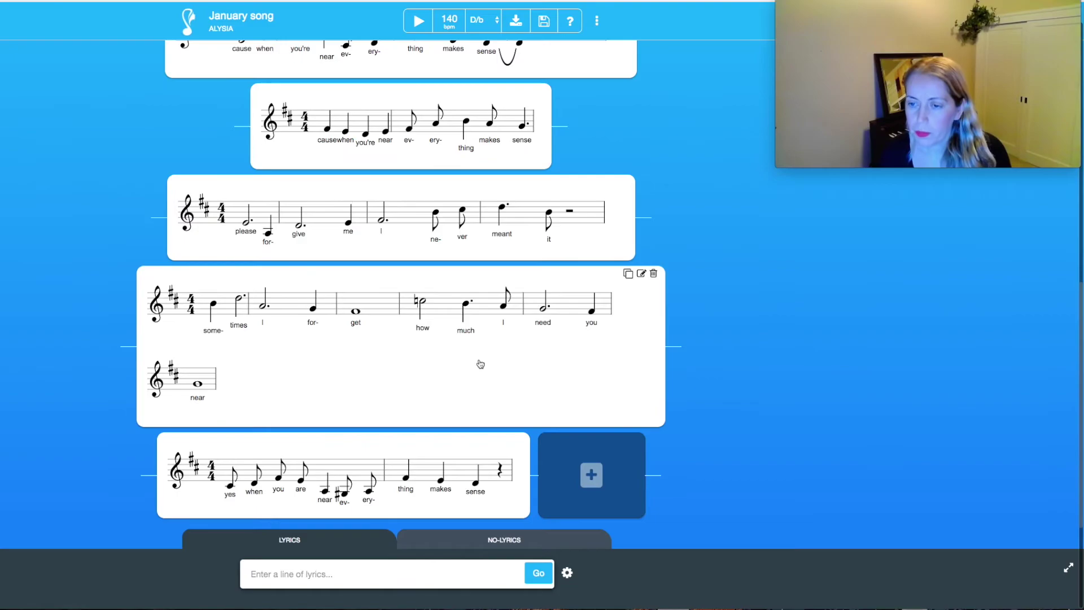
Step: Delete the wordless melody line directly below "sometimes I forget how much you mean to me"
scroll(585, 300, down, 3)
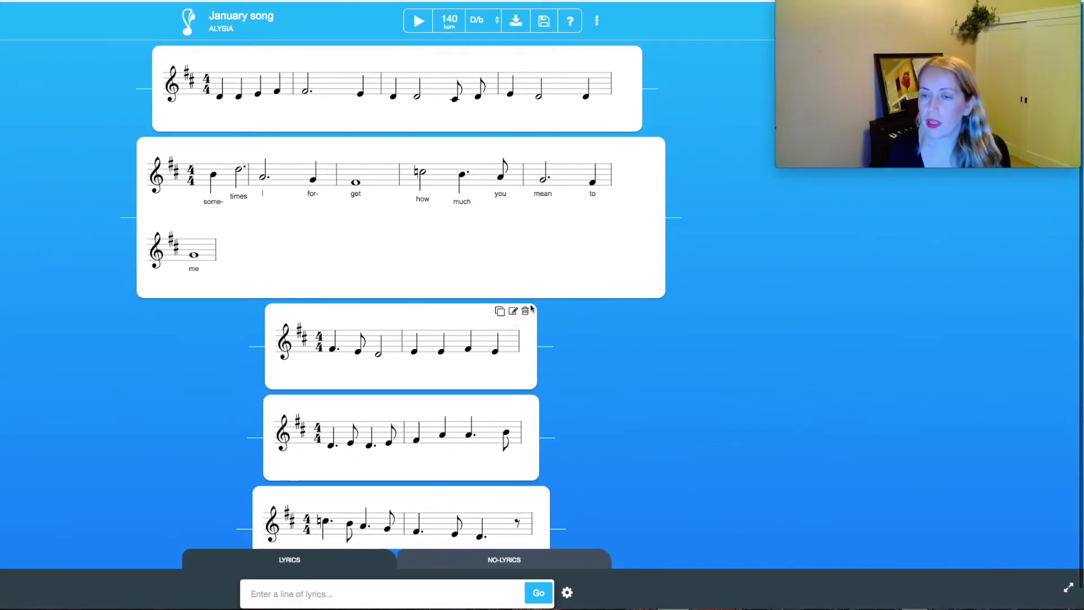
click(527, 312)
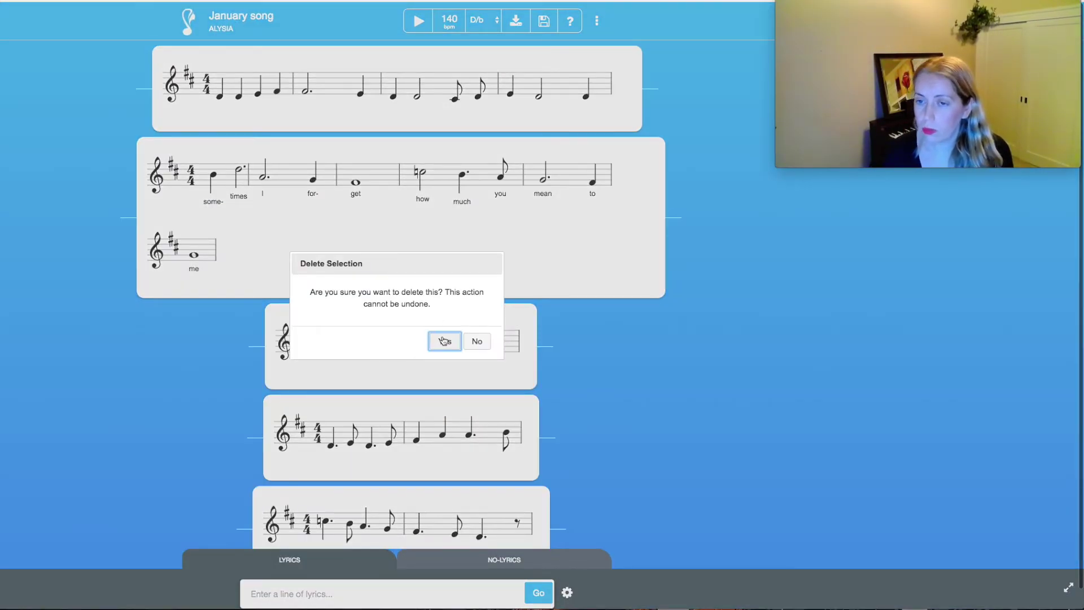
click(443, 340)
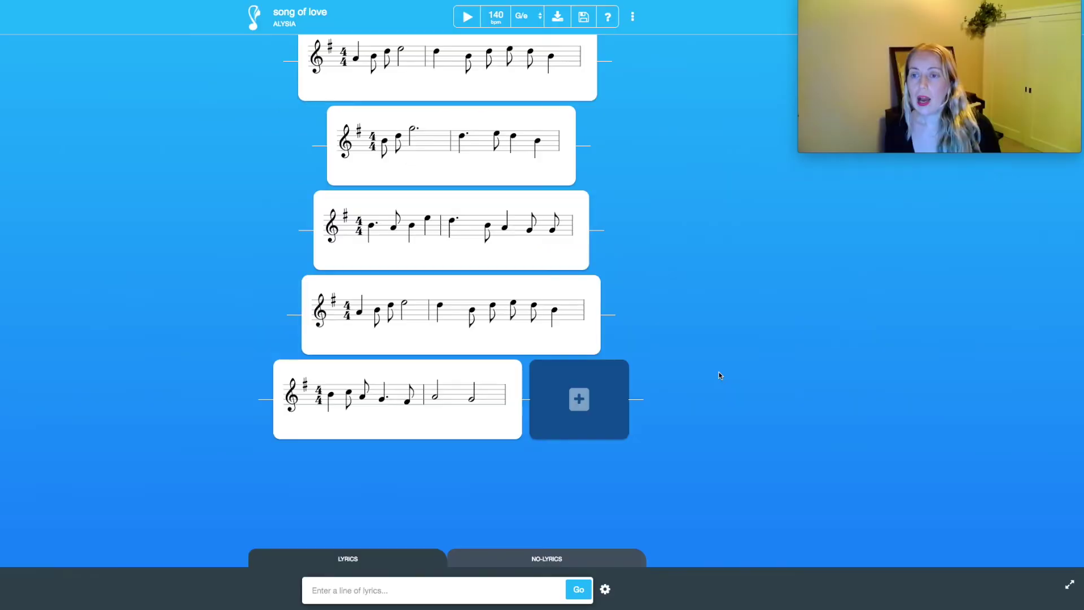
Step: Change the key of "song of love" to D/b
click(527, 18)
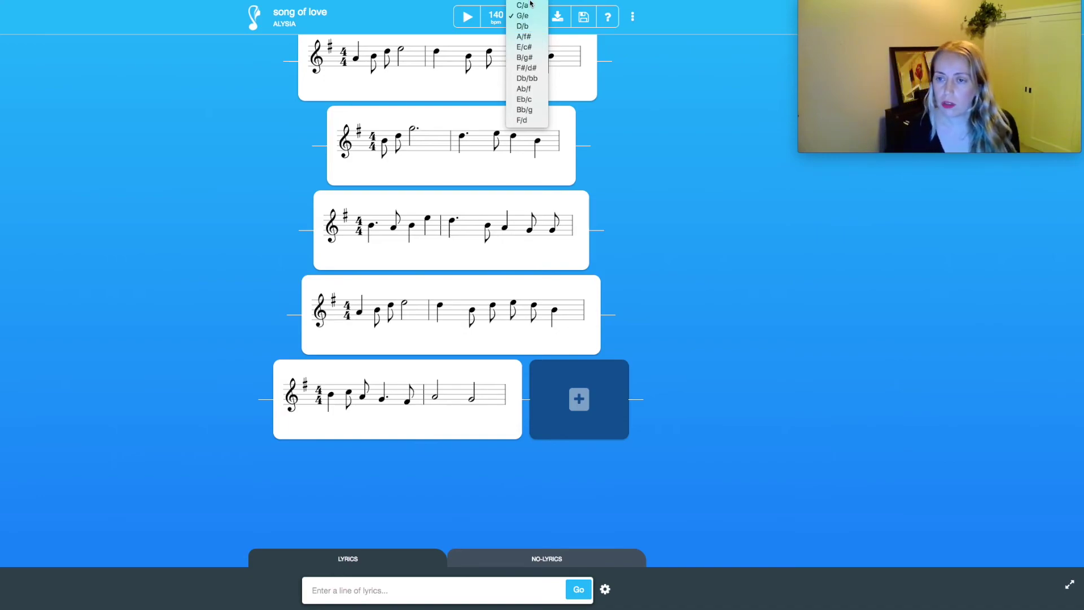
click(659, 171)
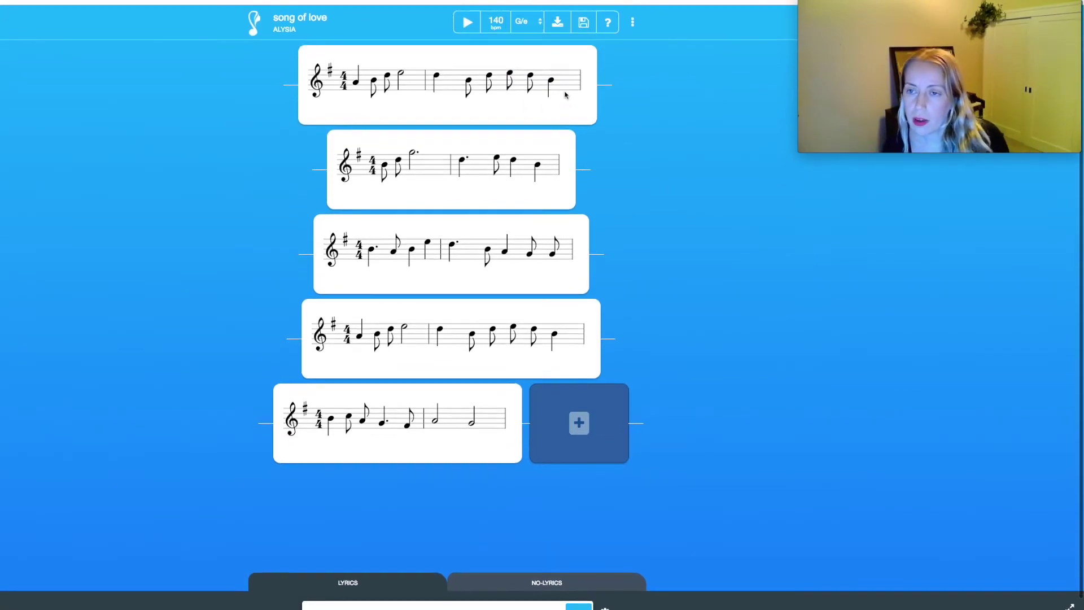
click(535, 19)
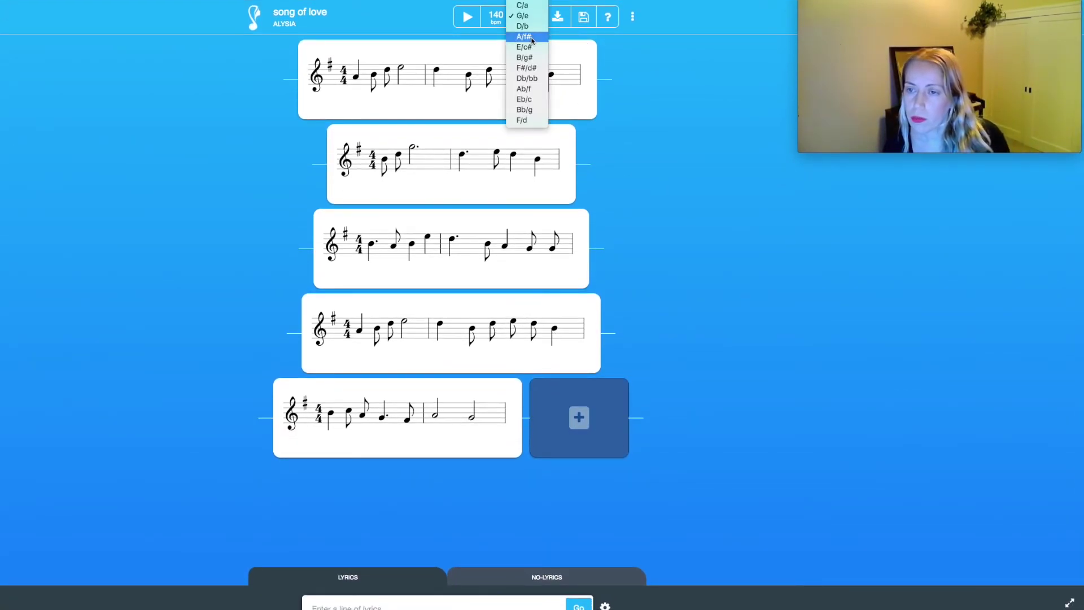
click(528, 26)
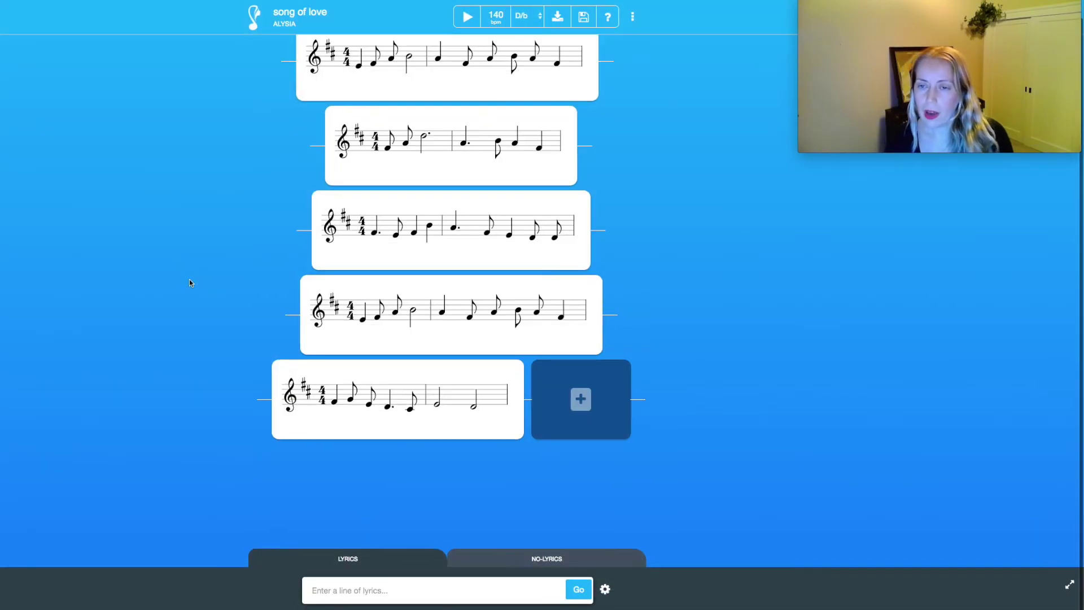
Step: Set the tempo of "song of love" to 160 bpm, then play the song and stop the playback
scroll(189, 281, up, 1)
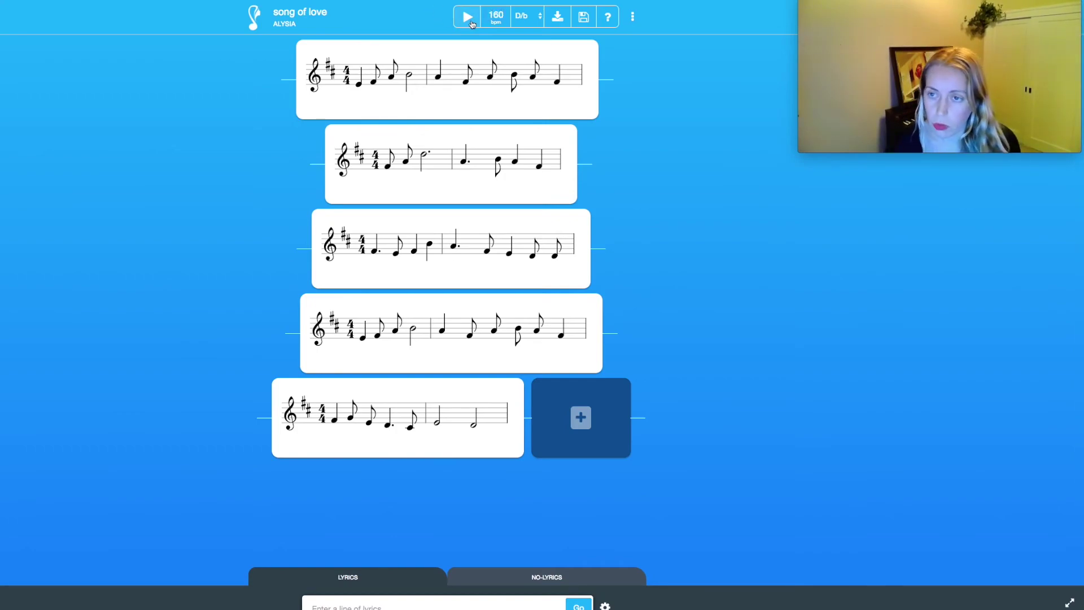
click(467, 17)
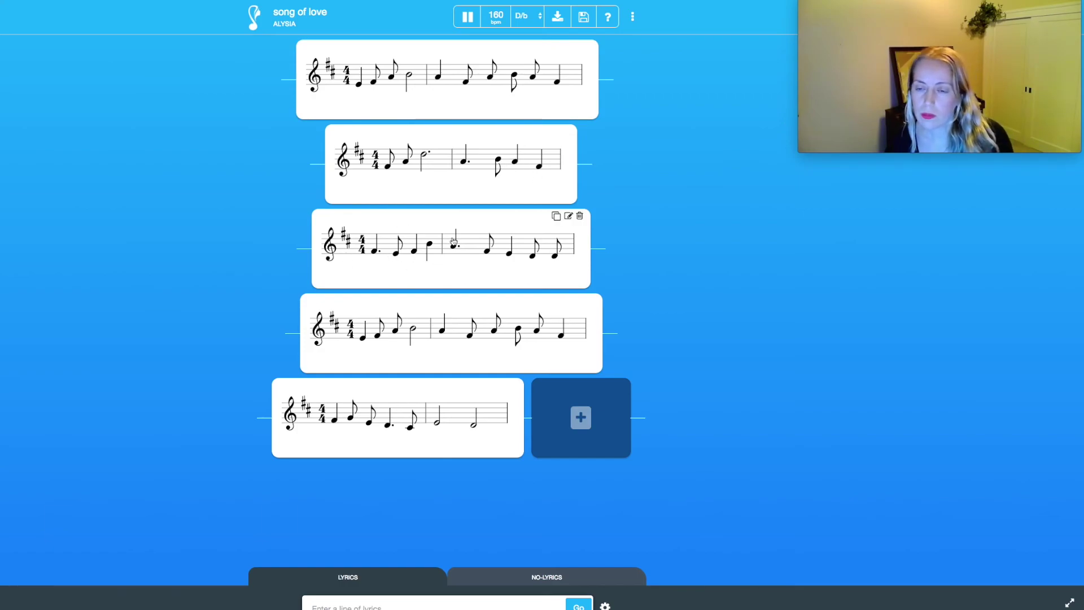
click(468, 21)
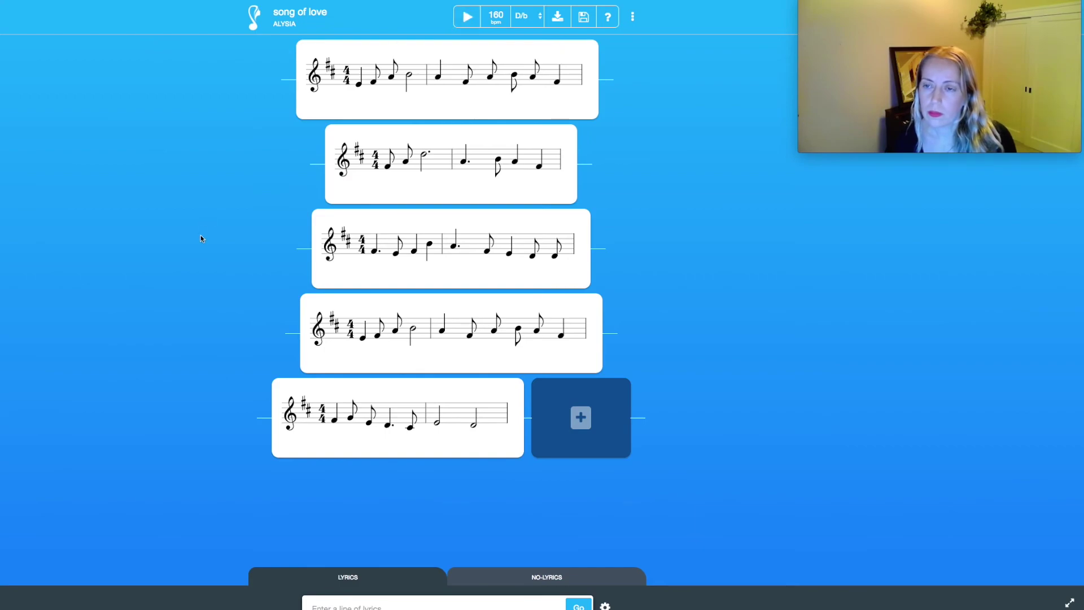